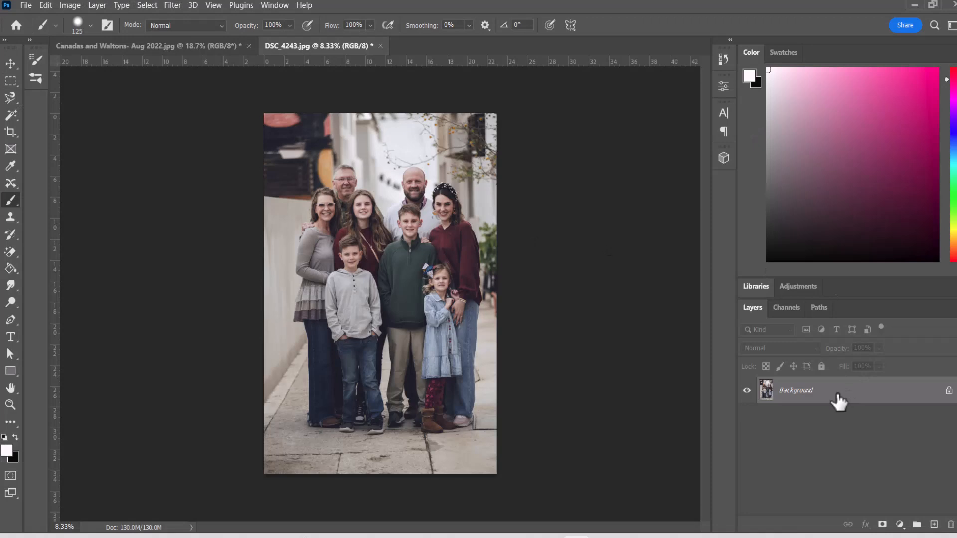
- Convert the portrait's locked Background into a regular layer named after the family
double_click(838, 396)
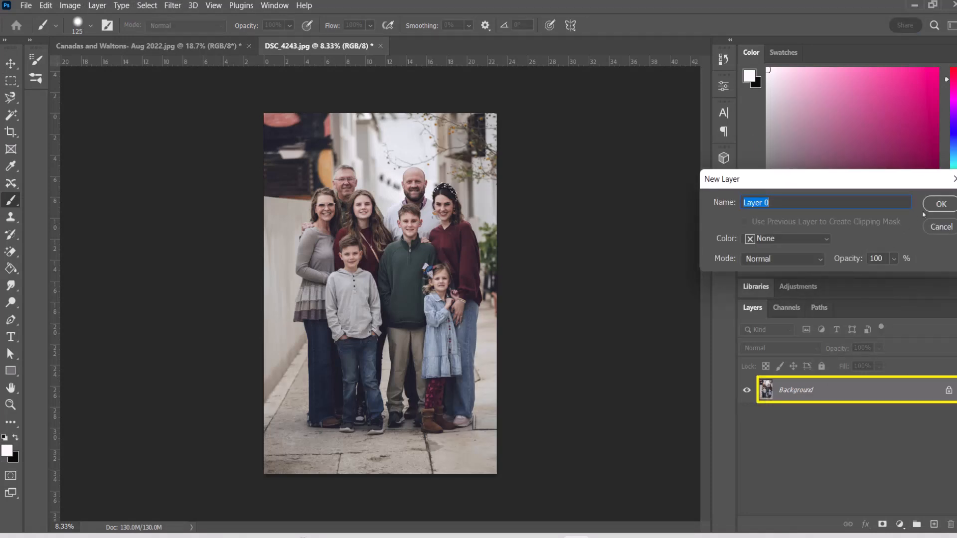
type("Wal")
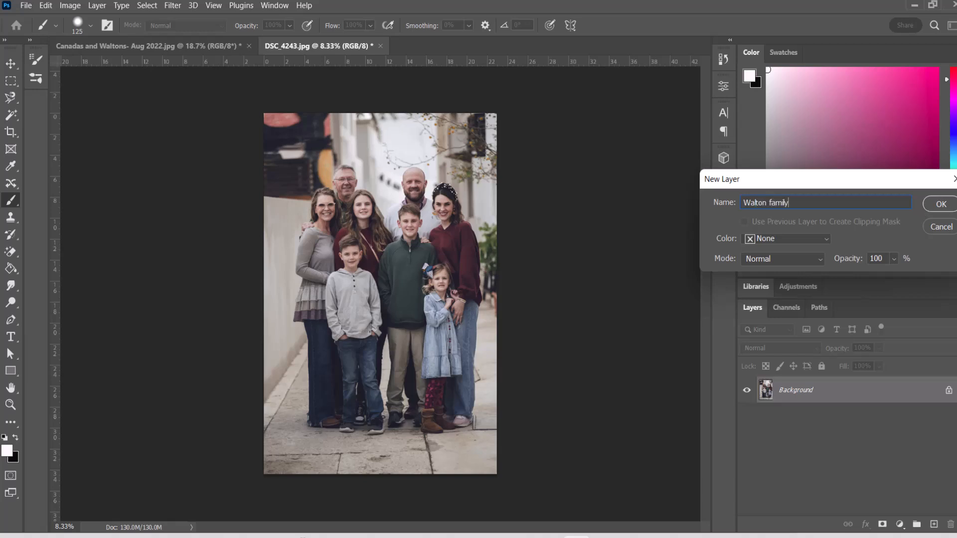
type("ton family")
left_click(941, 204)
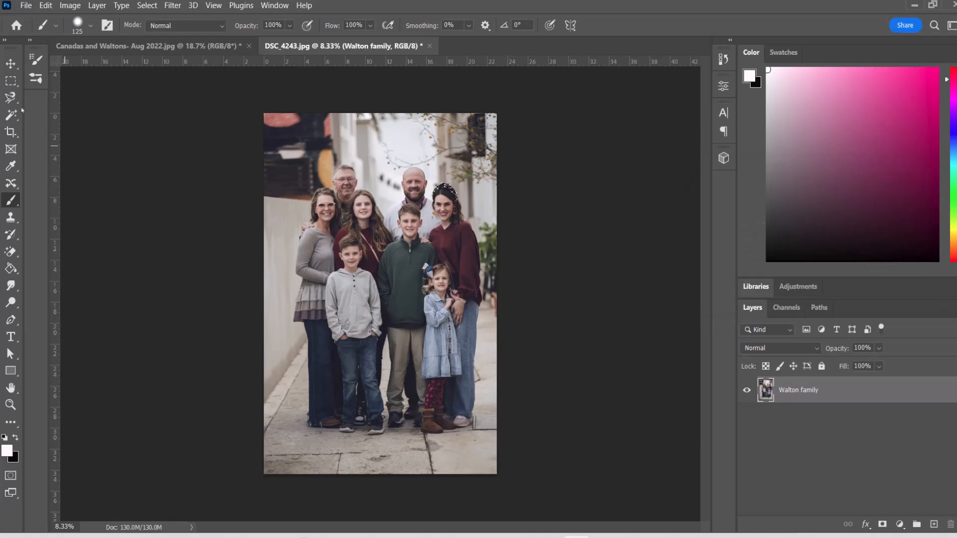
- Copy a rectangular selection around the head of the boy in the green pullover and paste it into the outdoor group photo
left_click(10, 82)
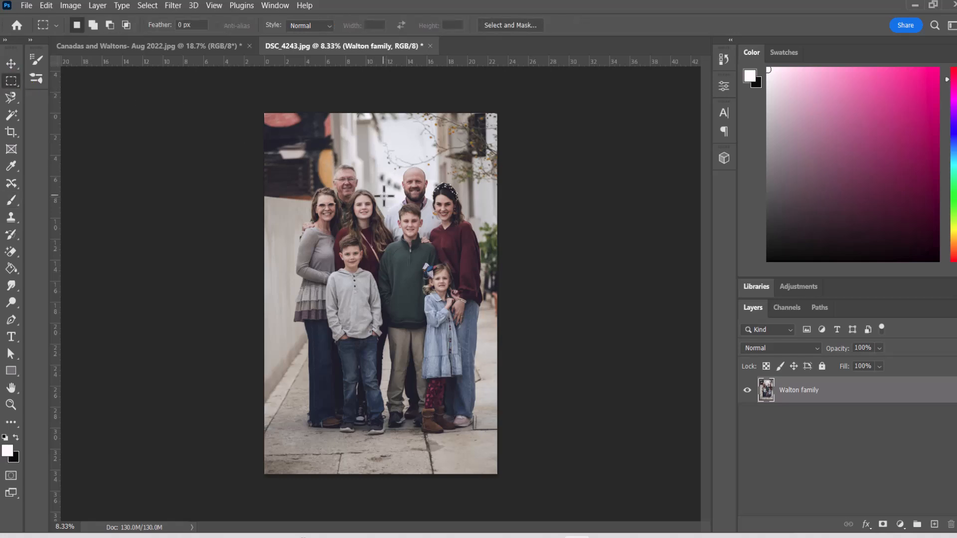
left_click_drag(387, 196, 436, 257)
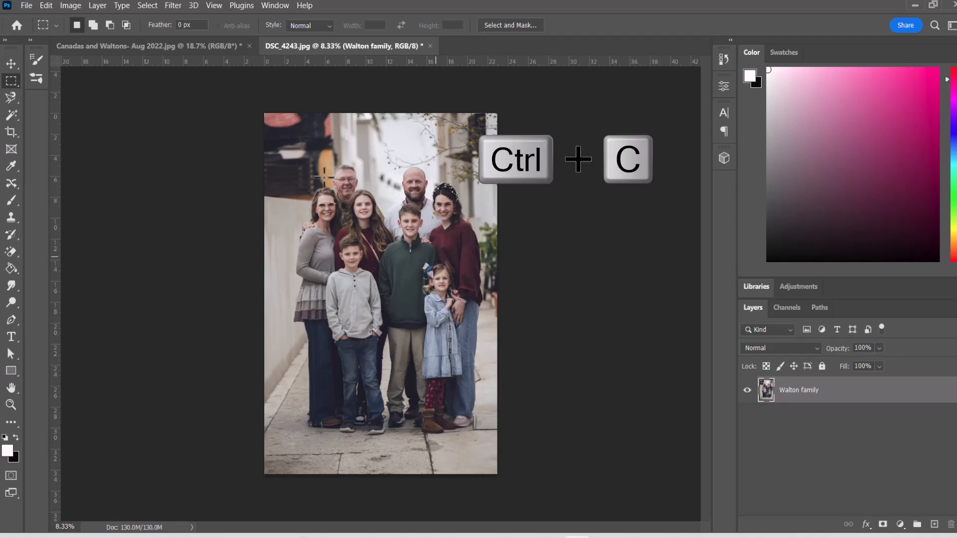
left_click(150, 46)
key("ctrl+v")
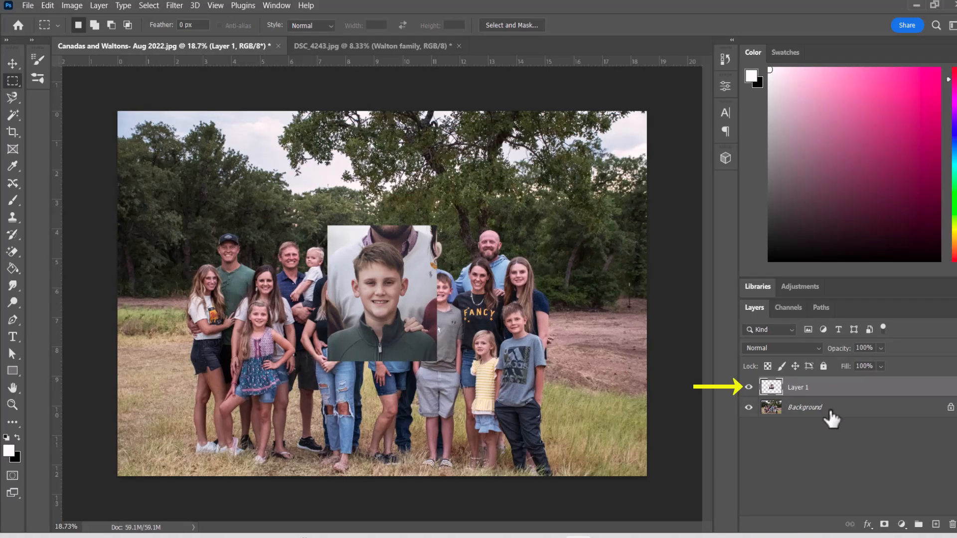
- Convert the group photo's locked Background into a regular layer named "everyone"
double_click(792, 406)
type("everyone")
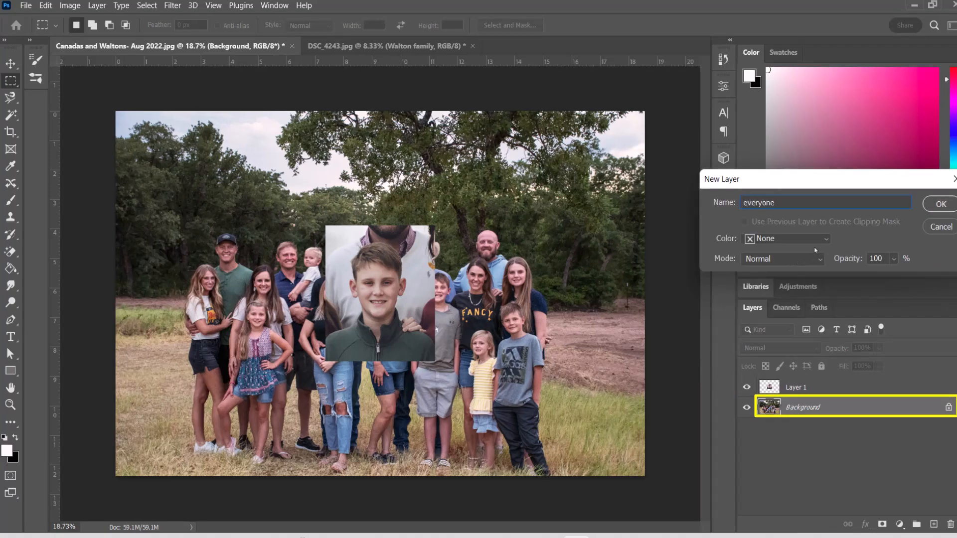
left_click(941, 205)
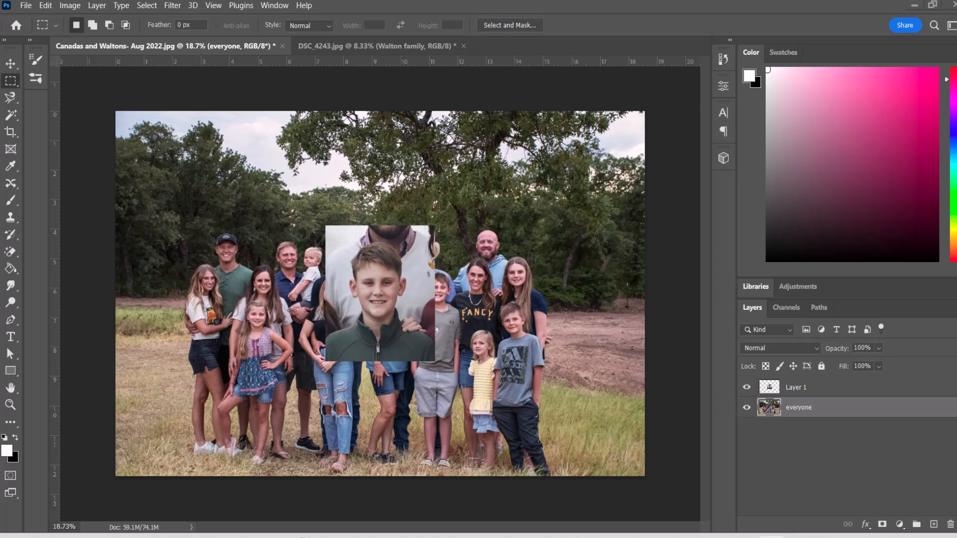
- Lower the opacity of Layer 1, the pasted head, to 51%
left_click(828, 393)
left_click(878, 350)
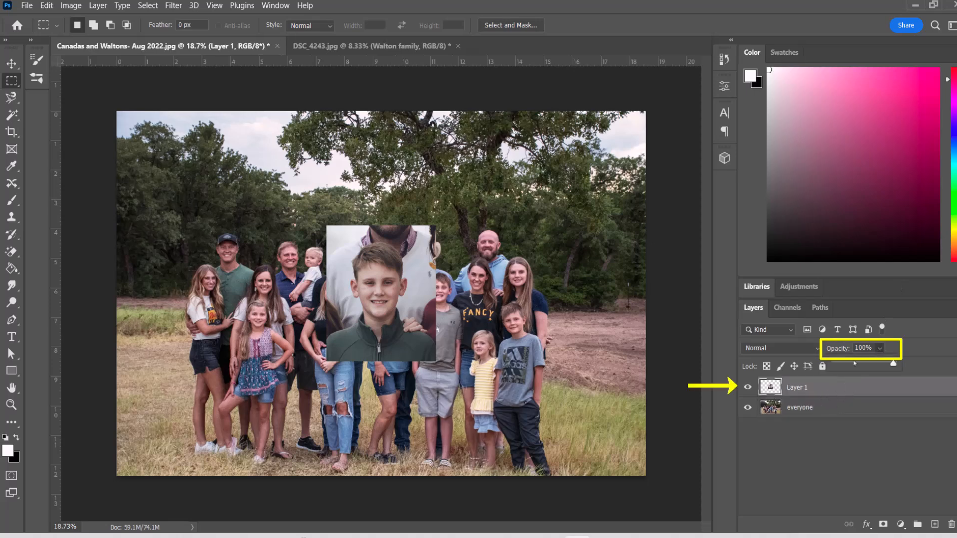
left_click(866, 368)
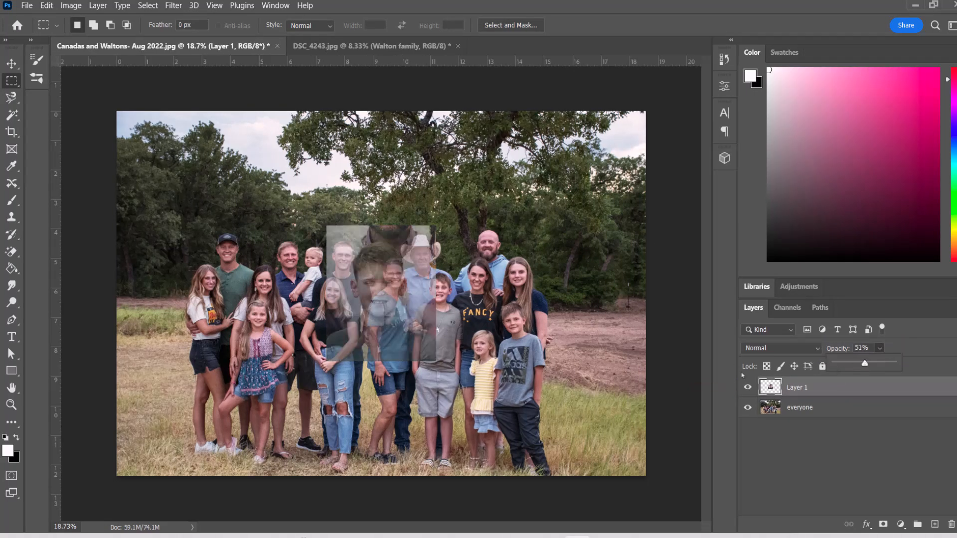
- Move the pasted head over the boy in the grey polo and scale it proportionally to 40.42% to match his head
left_click(11, 63)
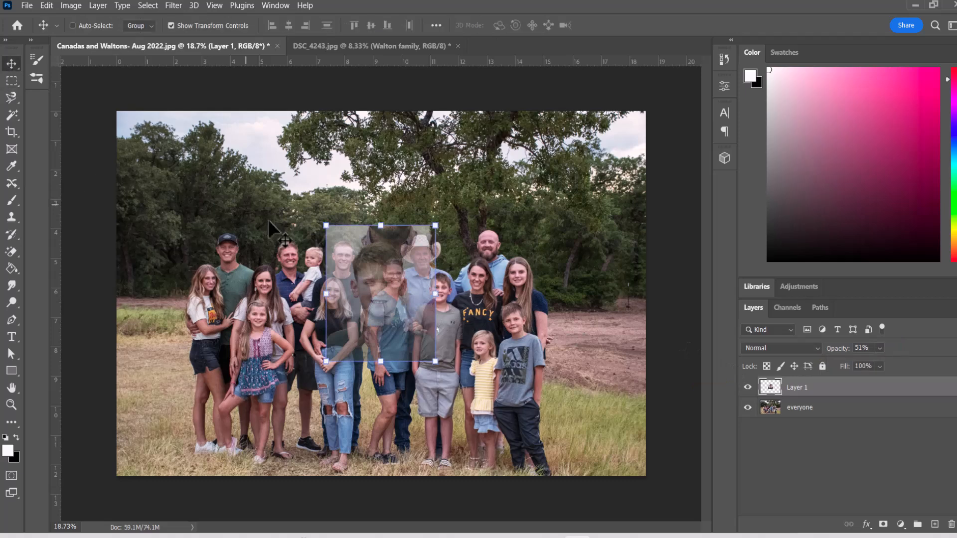
left_click_drag(385, 307, 452, 316)
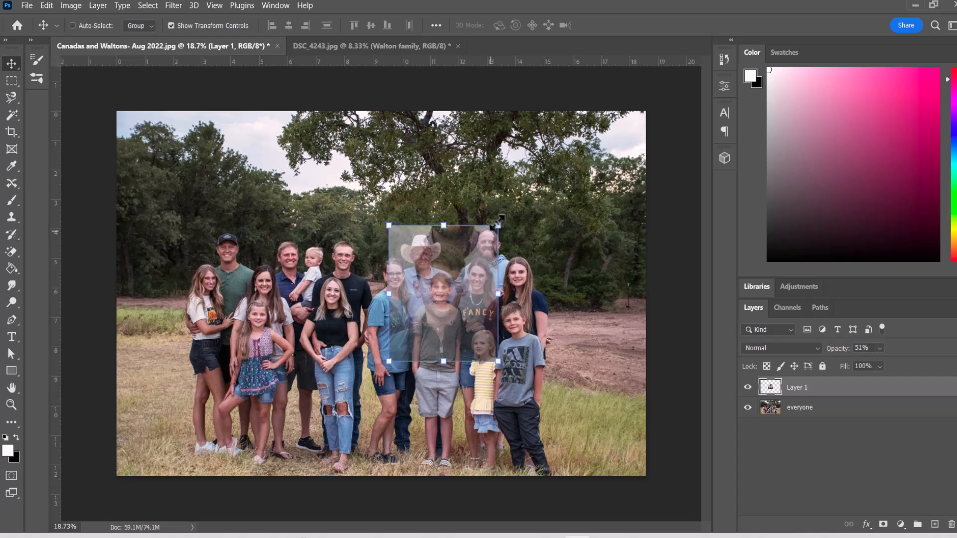
key("shift")
left_click_drag(498, 225, 437, 292)
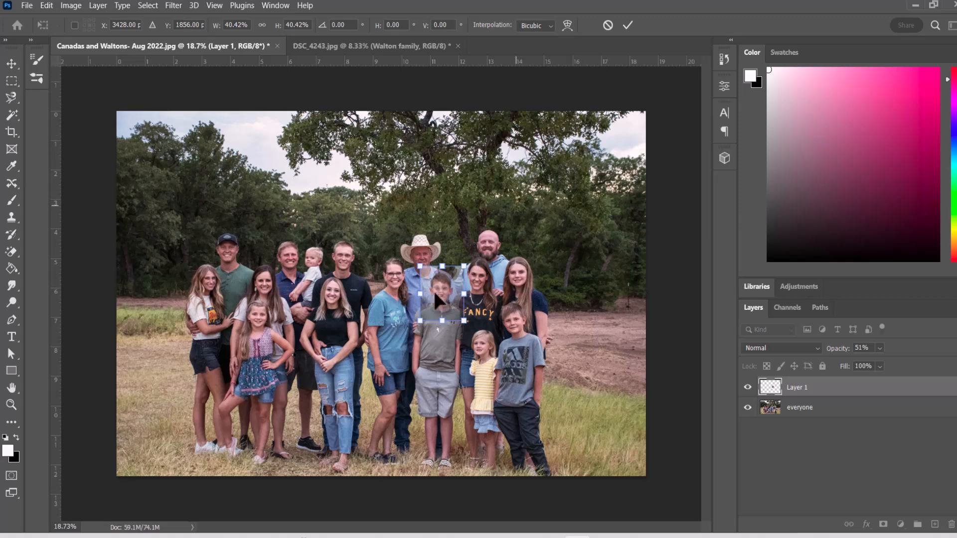
scroll(443, 328, "up", 5)
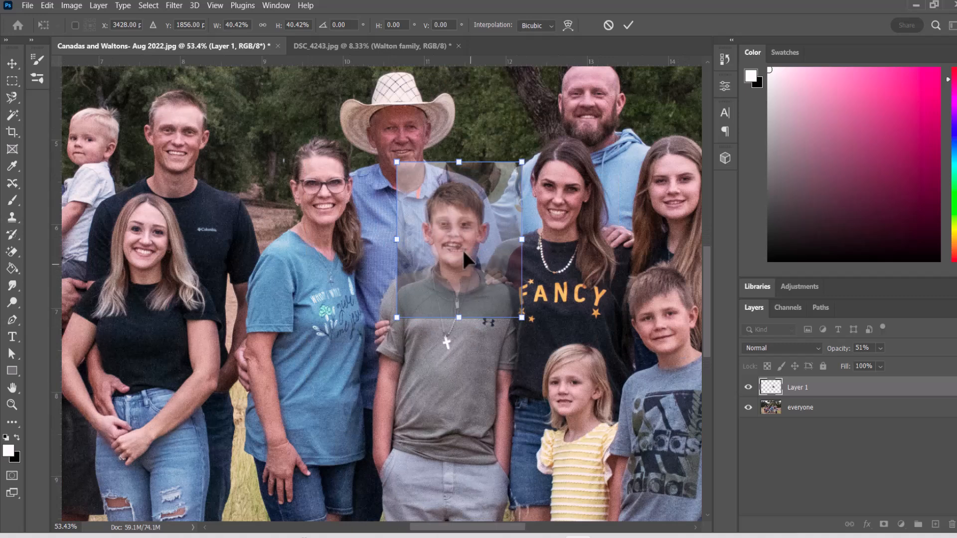
mouse_move(466, 252)
left_mouse_down()
mouse_move(471, 262)
mouse_move(458, 247)
mouse_move(468, 247)
left_mouse_up()
key("Return")
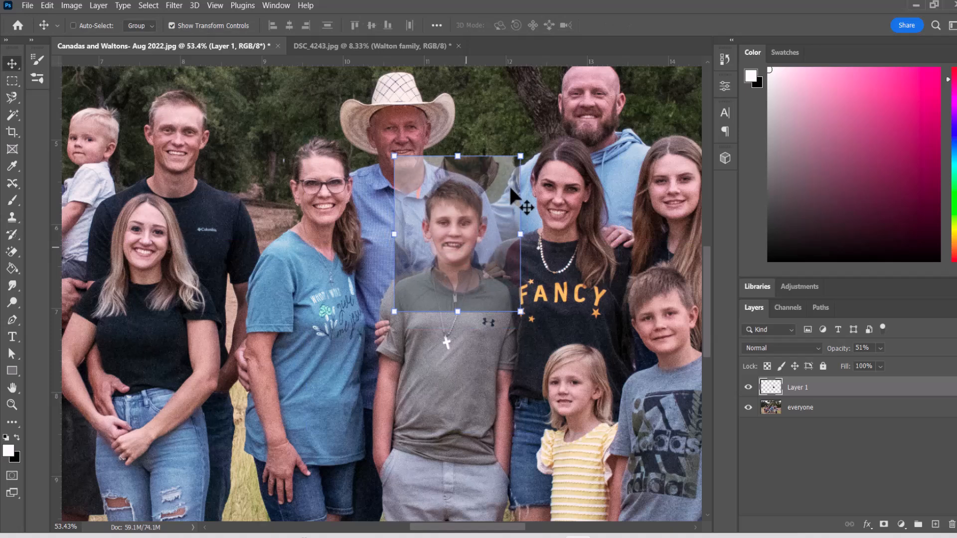
- Rotate the pasted head about 5° clockwise and nudge it upward to line up with the boy's face beneath
scroll(502, 201, "up", 2)
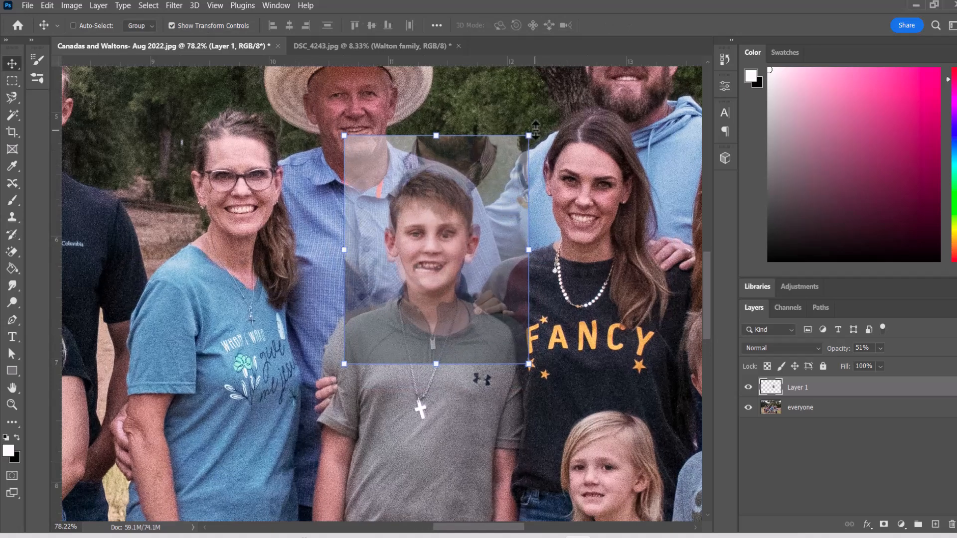
left_click_drag(538, 128, 533, 158)
left_click_drag(460, 237, 460, 239)
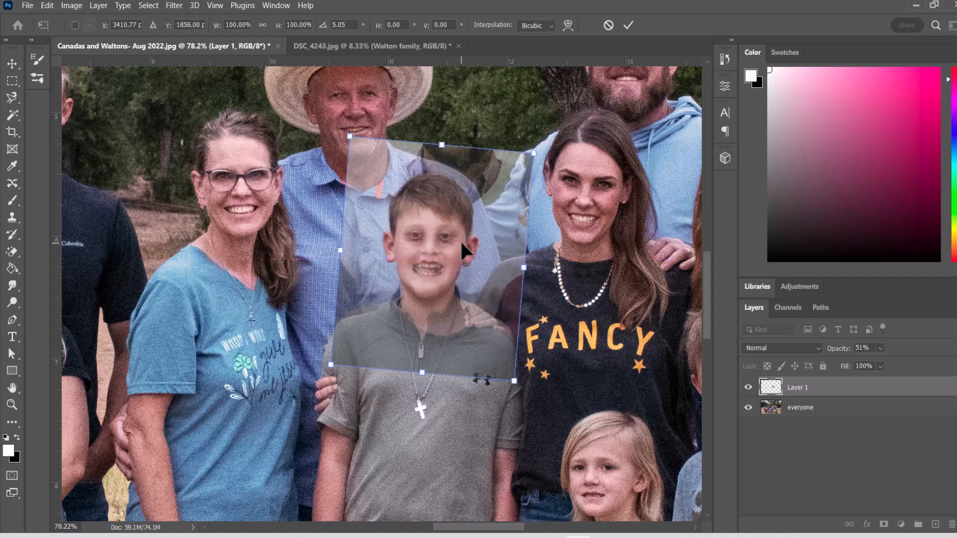
key("Up")
key("Up")
key("Up")
key("Up")
key("Up")
key("Up")
key("Up")
key("Up")
key("Up")
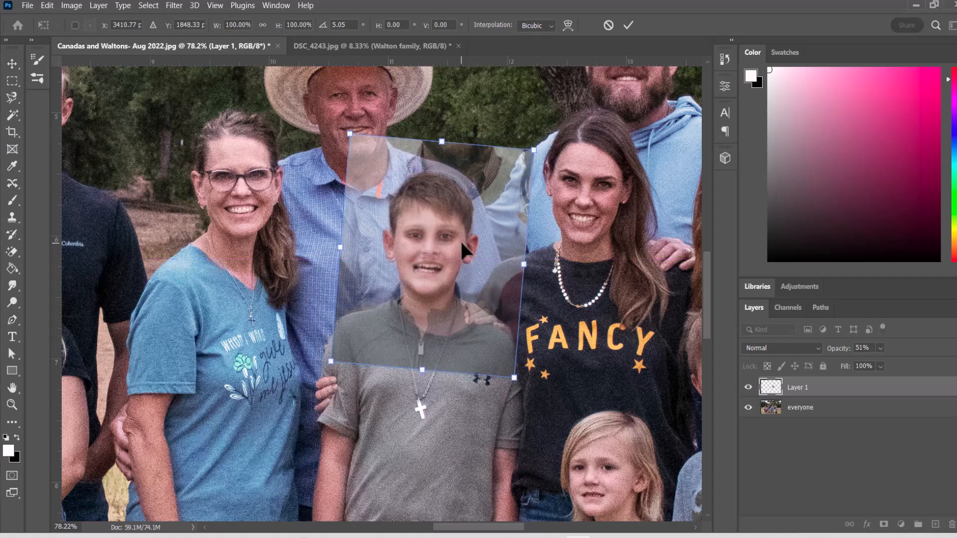
key("Up")
key("Up")
key("Up")
key("Up")
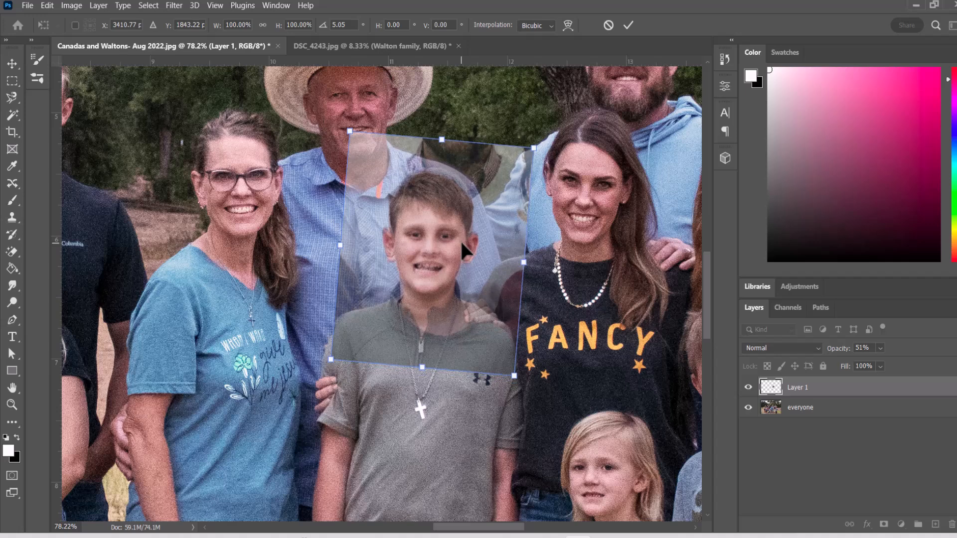
- Reduce the pasted head's rotation to 4.90° and nudge it slightly downward over the original face
left_click_drag(522, 384, 522, 383)
key("Down")
key("Down")
key("Down")
key("Down")
key("Down")
key("Down")
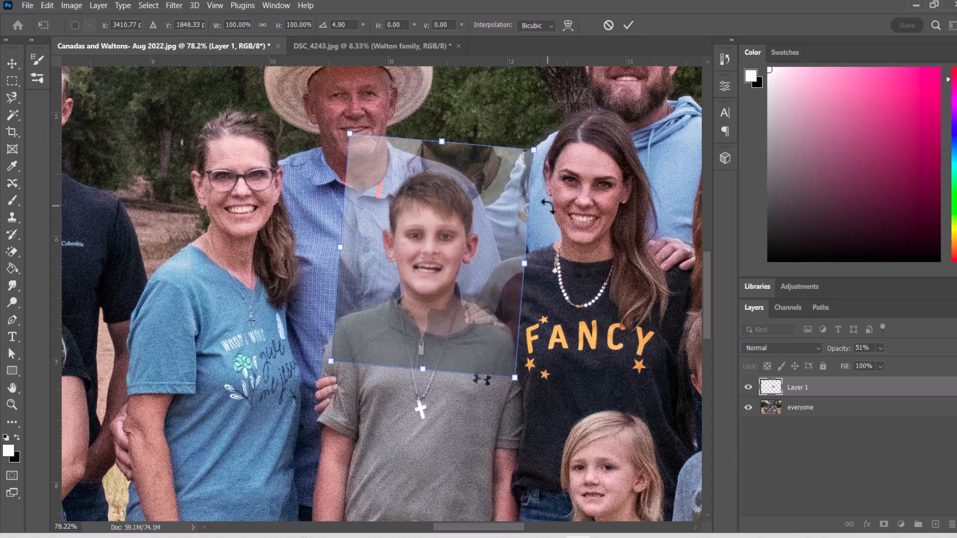
key("Up")
key("Down")
- Refine the pasted head's rotation to 4.48° and nudge it up until the facial features align
left_click_drag(540, 145, 542, 142)
key("Up")
key("Up")
key("Up")
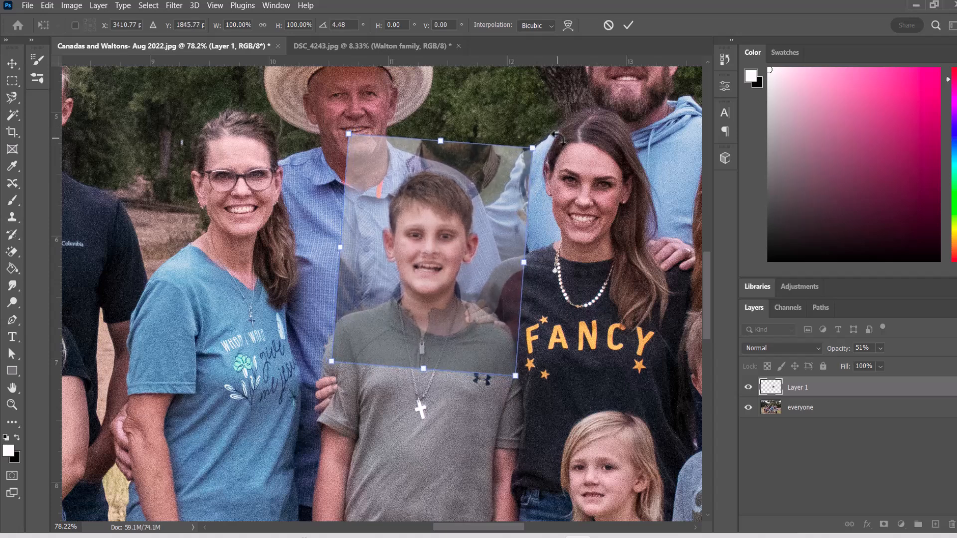
key("Up")
key("Up")
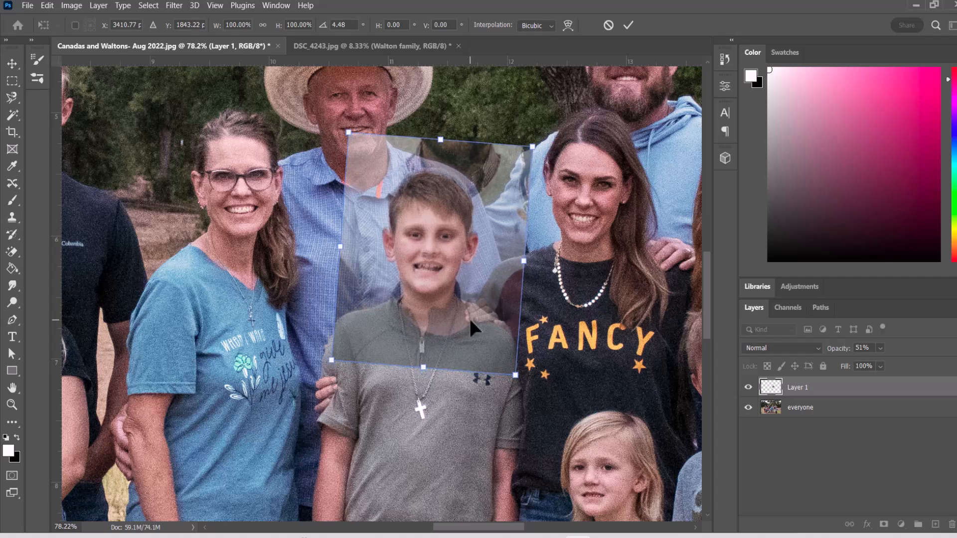
- Stretch the pasted head's height to 100.34%, apply the transform, and restore Layer 1 to 100% opacity
left_click_drag(423, 367, 423, 372)
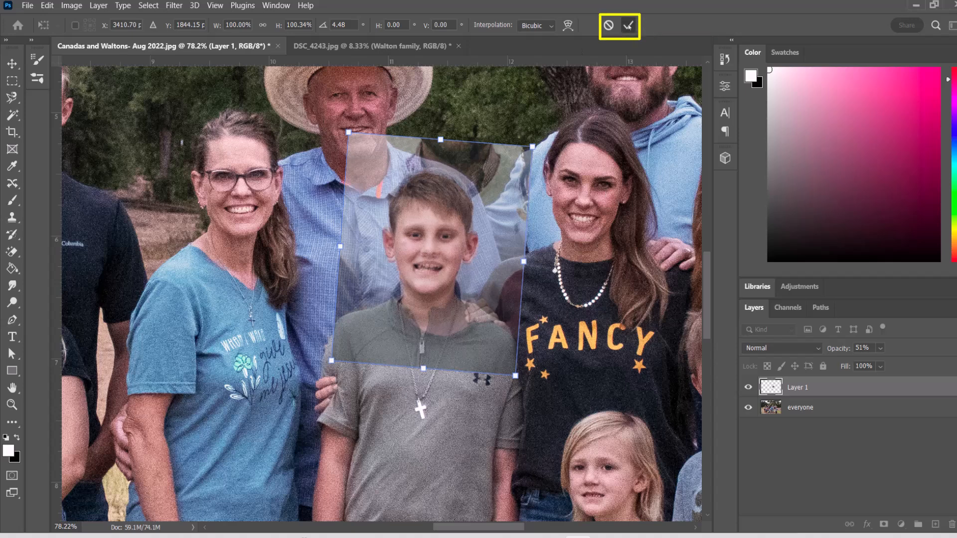
left_click(628, 26)
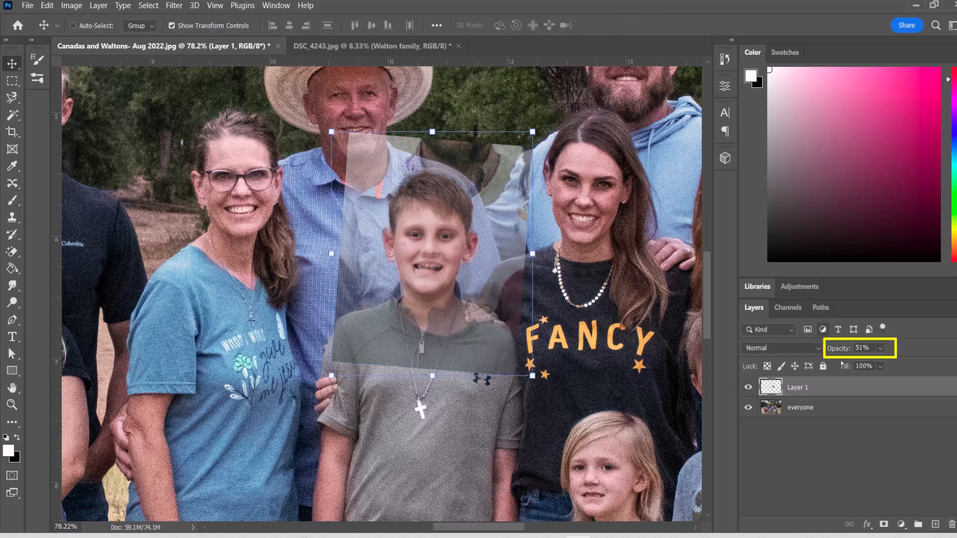
left_click(878, 348)
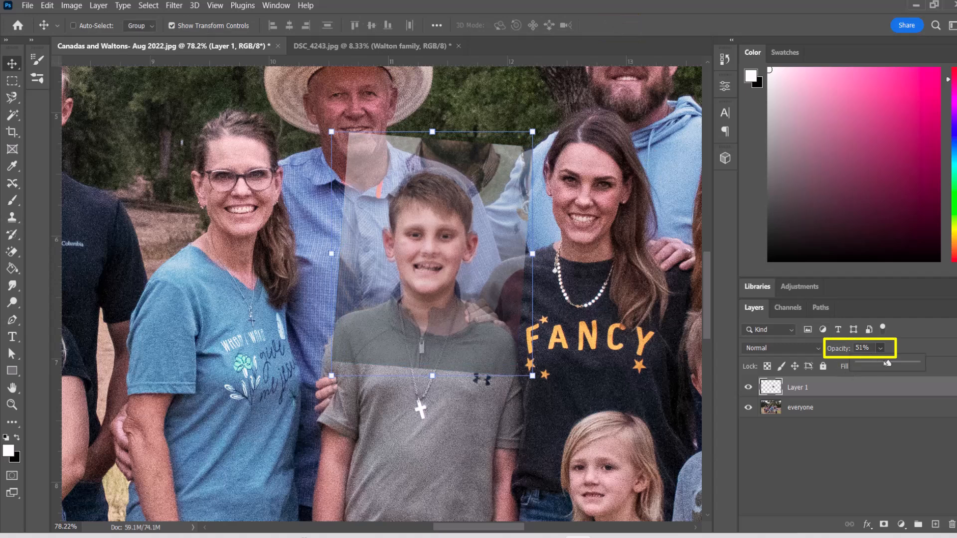
left_click_drag(911, 362, 920, 363)
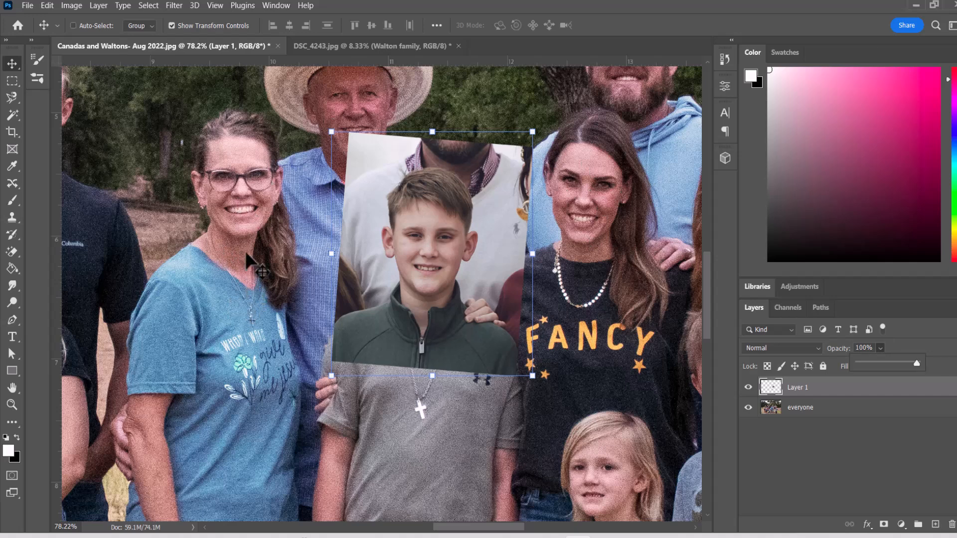
- Apply a Color Balance adjustment to Layer 1, shifting the midtones +23 toward red
left_click(77, 6)
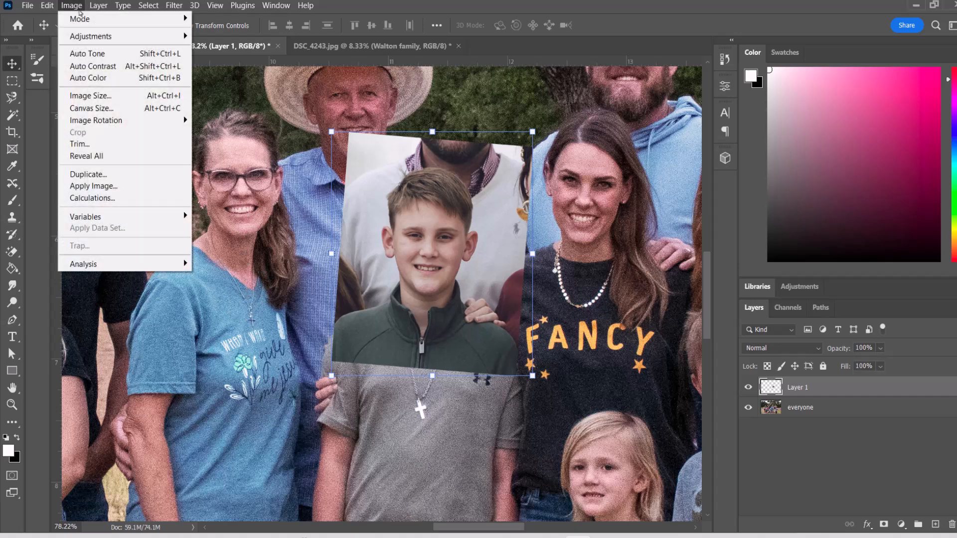
mouse_move(91, 39)
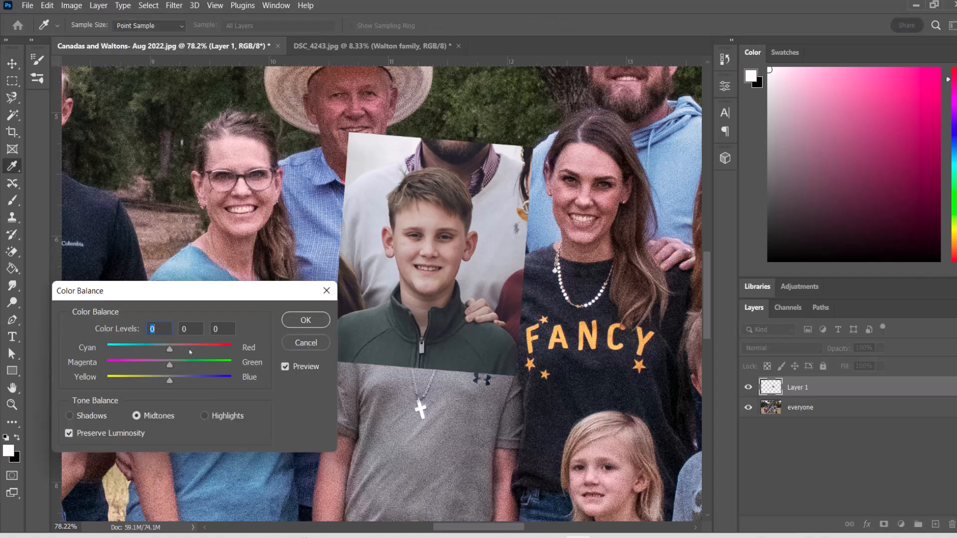
left_click_drag(172, 353, 185, 351)
left_click(183, 351)
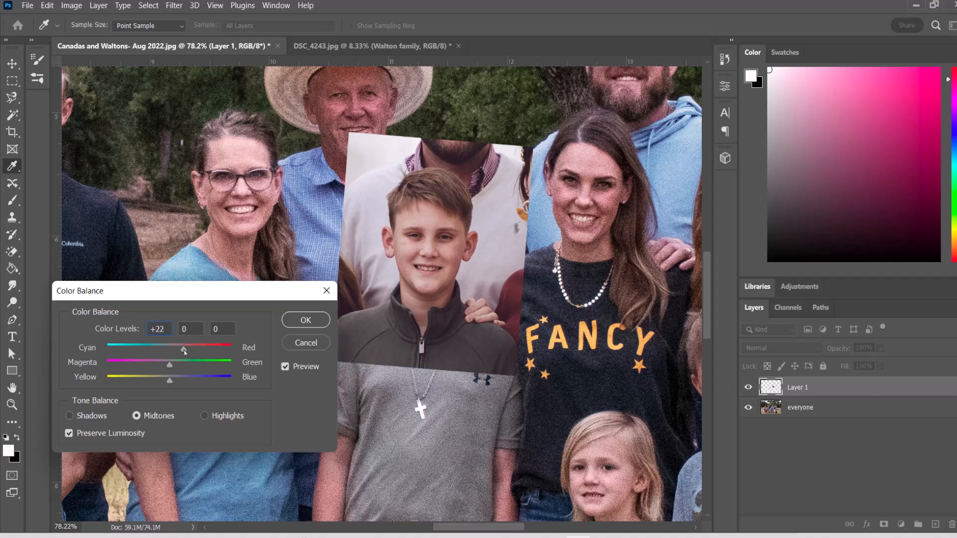
left_click(305, 321)
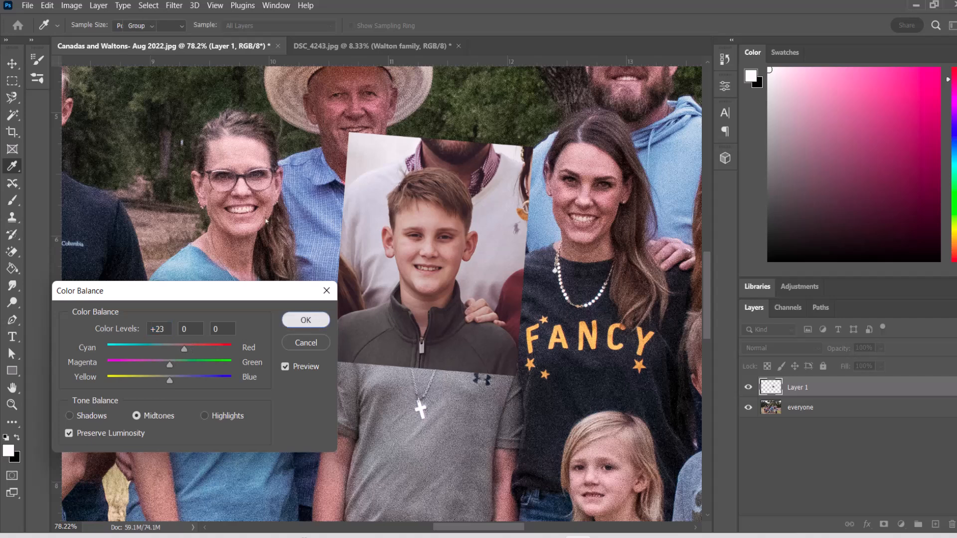
key("v")
- Apply an Add Noise filter to Layer 1 with an amount of 18.70% and Uniform distribution
left_click(174, 6)
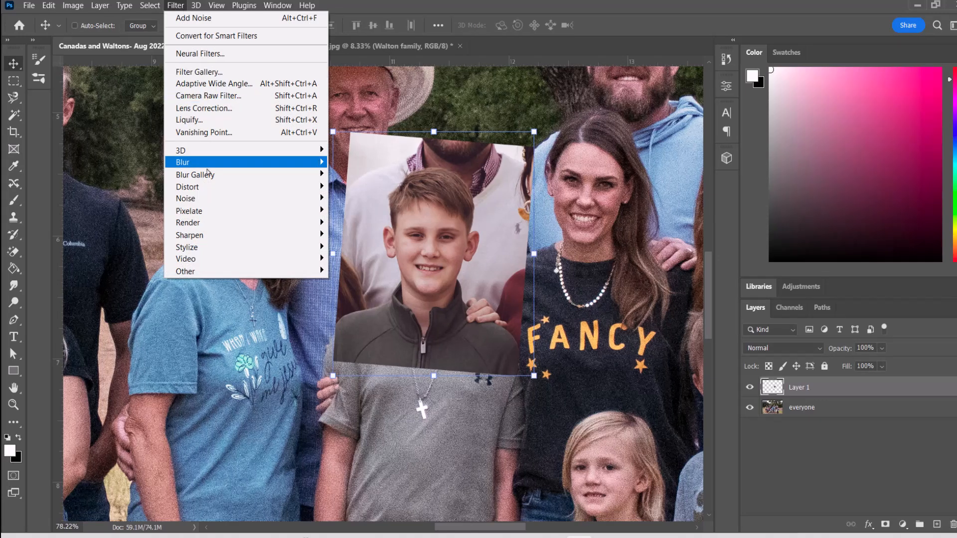
mouse_move(219, 204)
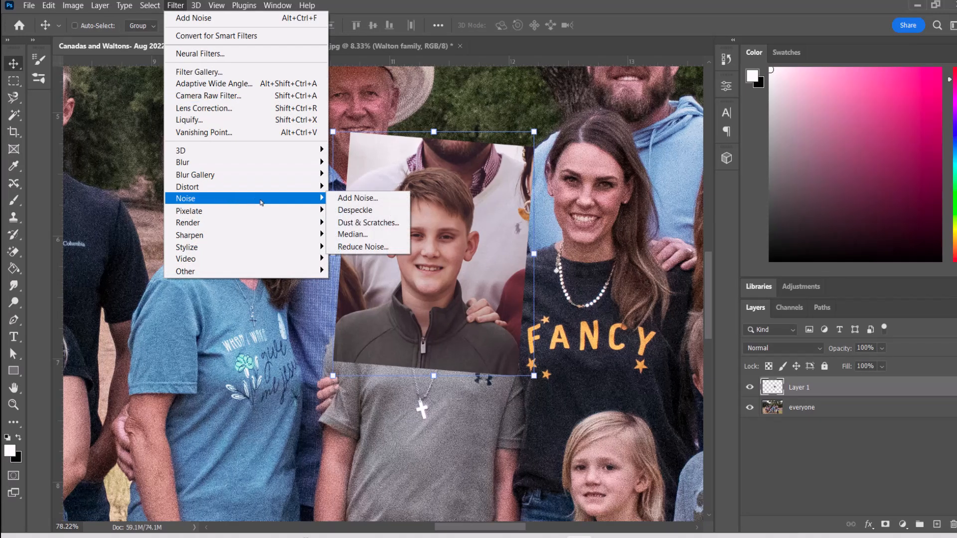
left_click(343, 201)
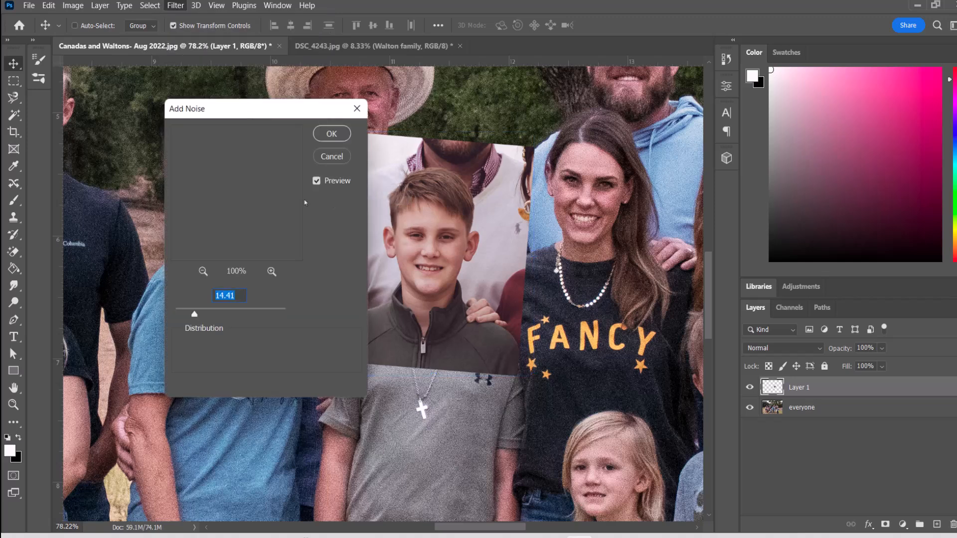
left_click_drag(278, 124, 213, 236)
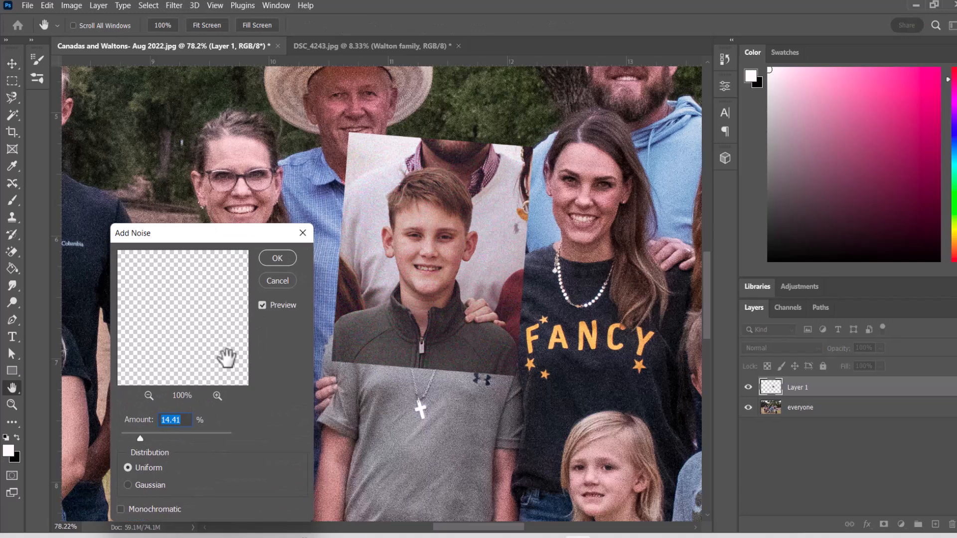
left_click_drag(141, 438, 146, 439)
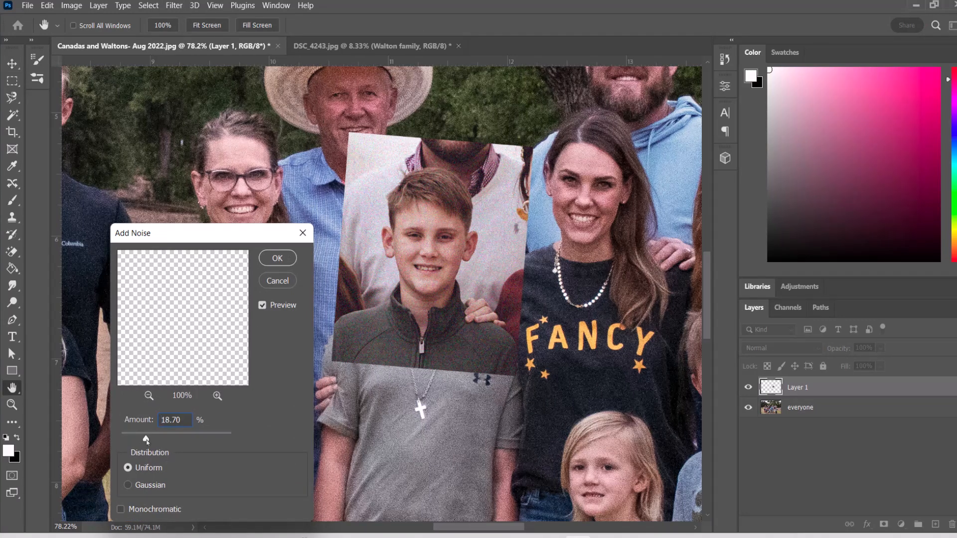
left_click(277, 258)
key("v")
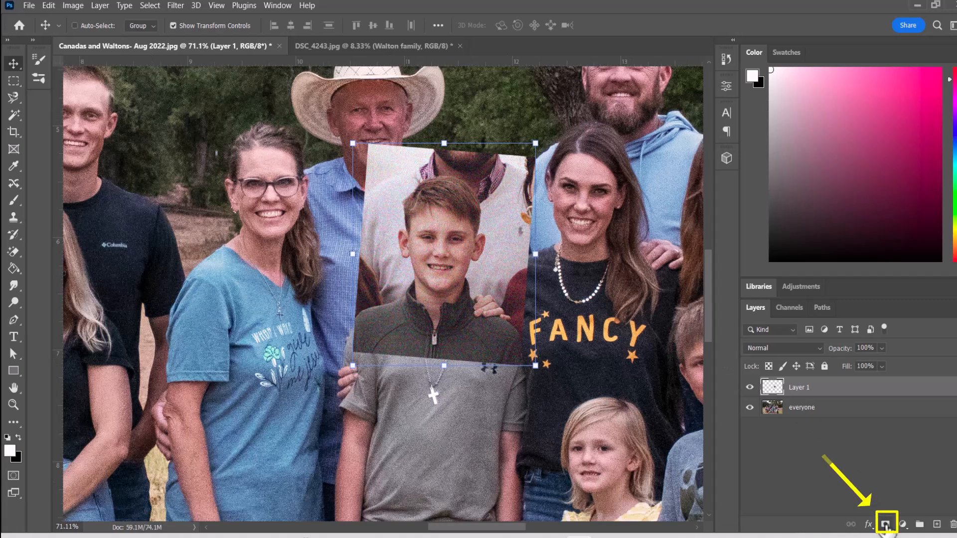
- Add a layer mask to Layer 1 and brush black at 125 px over the pasted background beside the boy's head, on the dark-haired woman's side
left_click(885, 524)
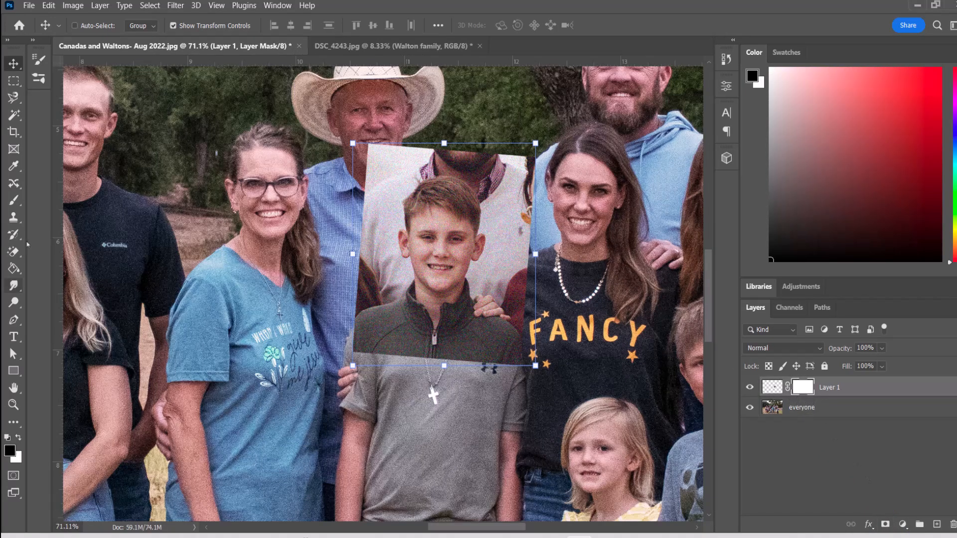
left_click(19, 202)
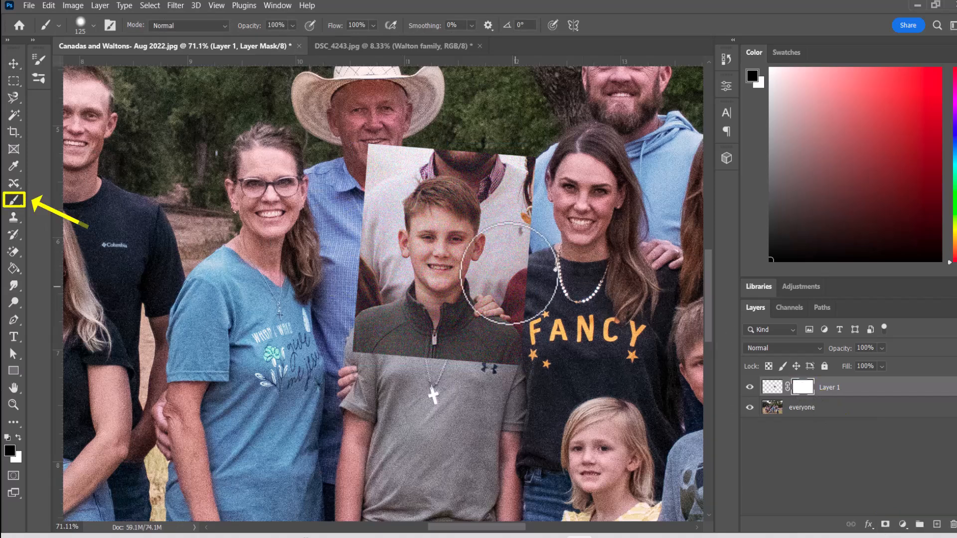
left_click(511, 271)
mouse_move(511, 271)
left_mouse_down()
mouse_move(527, 190)
mouse_move(519, 152)
mouse_move(471, 155)
mouse_move(508, 228)
mouse_move(508, 189)
mouse_move(504, 216)
left_mouse_up()
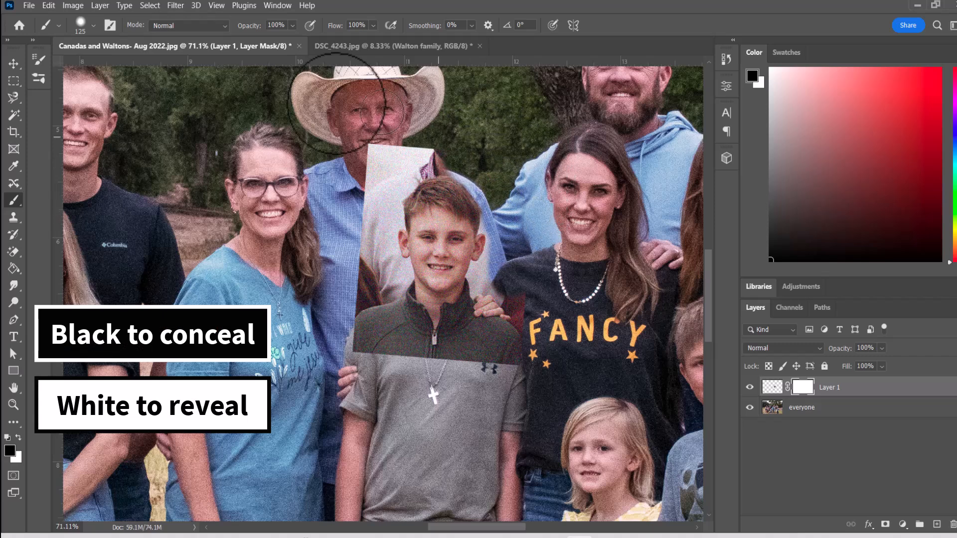
left_click(94, 26)
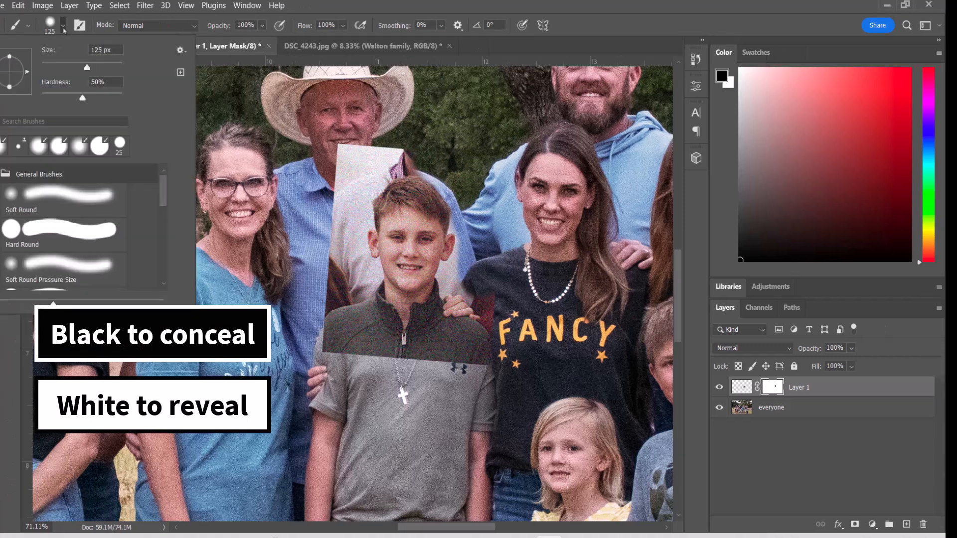
left_click(64, 27)
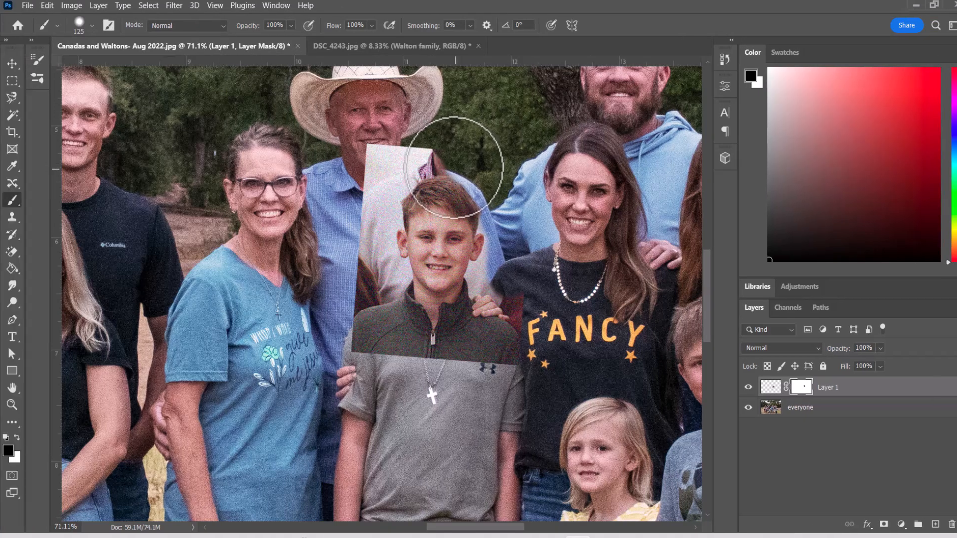
- Mask out the remaining pasted background around the boy's head and the dark pullover to reveal the original gray shirt
mouse_move(421, 165)
left_mouse_down()
mouse_move(382, 162)
mouse_move(366, 181)
mouse_move(382, 226)
mouse_move(381, 152)
mouse_move(434, 156)
mouse_move(444, 168)
left_mouse_up()
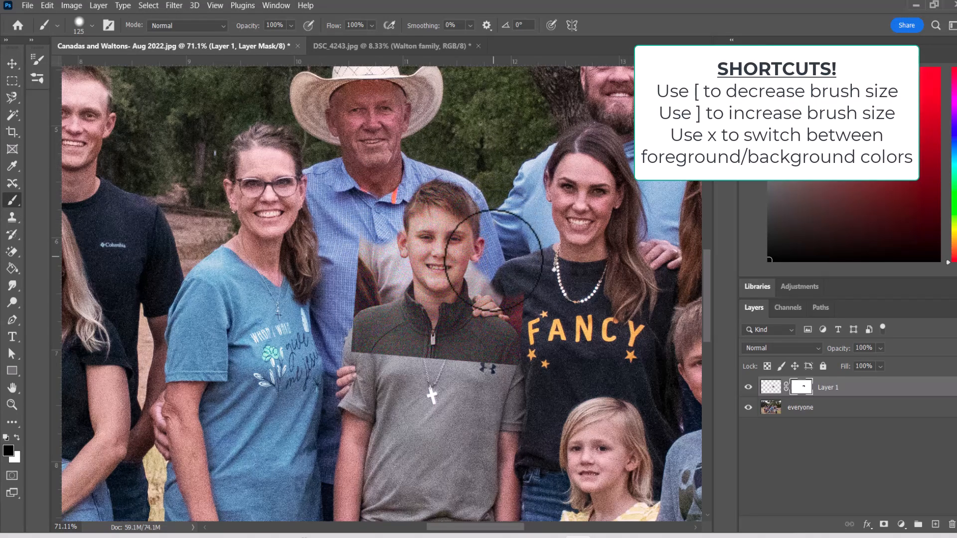
mouse_move(485, 301)
left_mouse_down()
mouse_move(481, 328)
mouse_move(502, 338)
mouse_move(532, 304)
mouse_move(525, 256)
mouse_move(518, 357)
mouse_move(347, 361)
mouse_move(362, 221)
mouse_move(373, 241)
mouse_move(386, 240)
mouse_move(392, 285)
mouse_move(383, 304)
mouse_move(400, 338)
mouse_move(452, 338)
mouse_move(487, 318)
mouse_move(492, 294)
mouse_move(453, 326)
left_mouse_up()
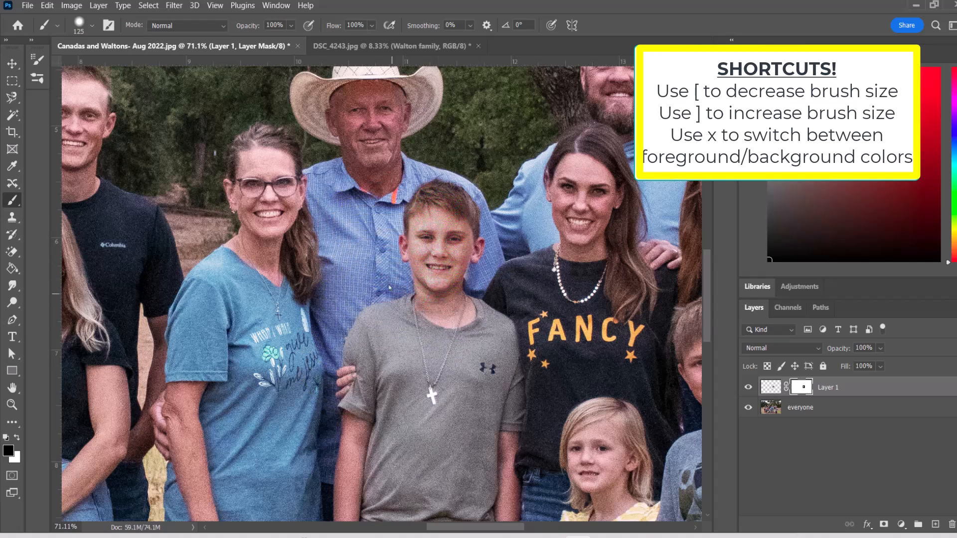
scroll(464, 347, "up", 2)
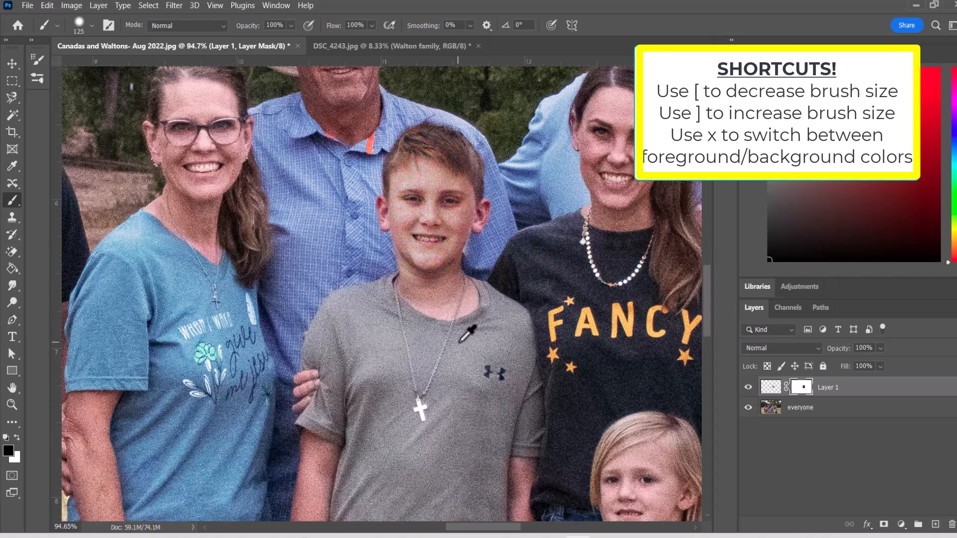
scroll(460, 342, "up", 2)
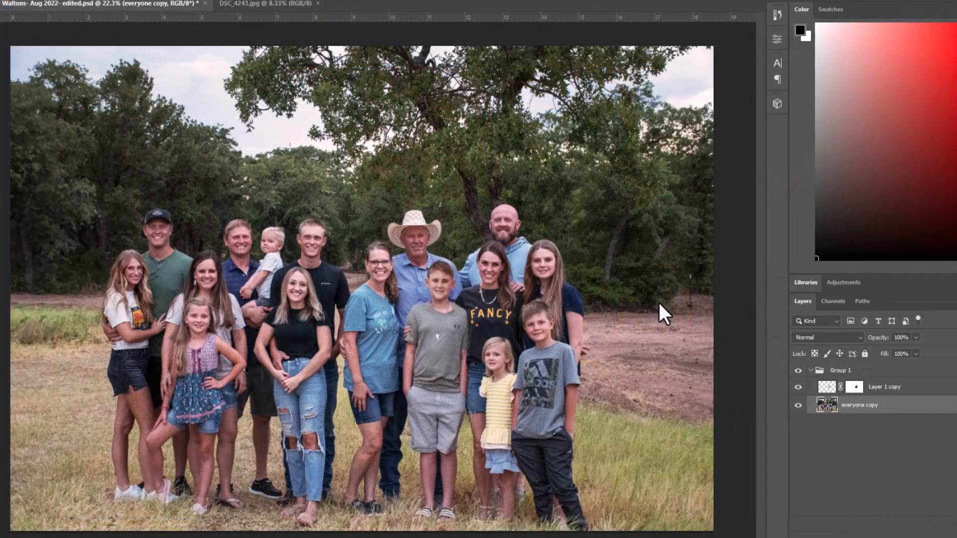
- Toggle the visibility of Layer 1 copy to compare the group photo before and after the head swap
left_click(798, 387)
left_click(799, 387)
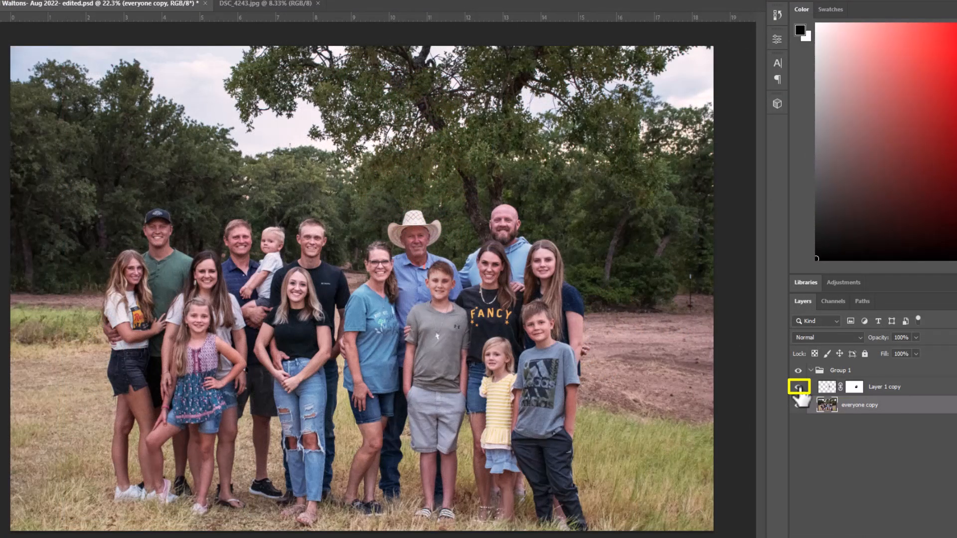
left_click(798, 387)
left_click(798, 387)
left_click(799, 387)
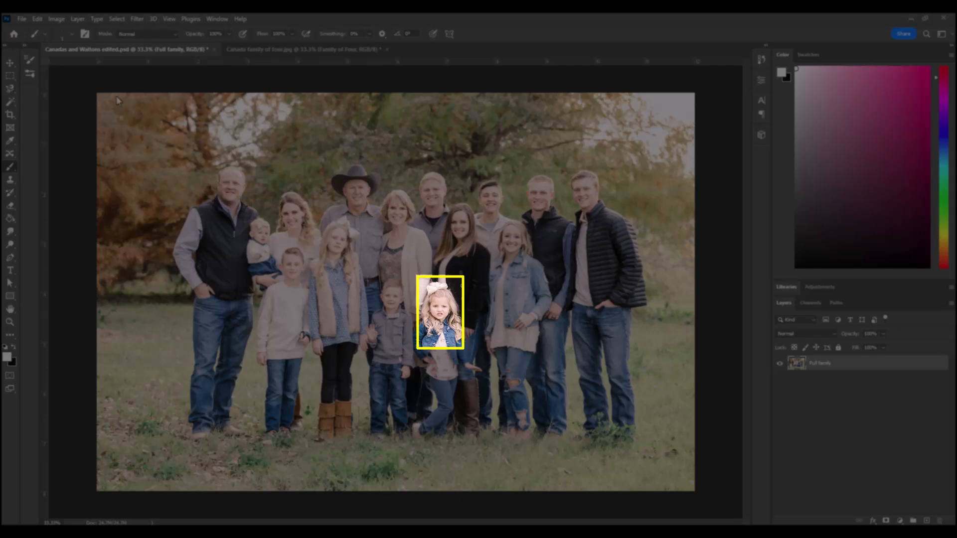
- Copy a rectangular selection of the girl's head and shoulders from the family-of-four photo and paste it into the full family photo
left_click(303, 49)
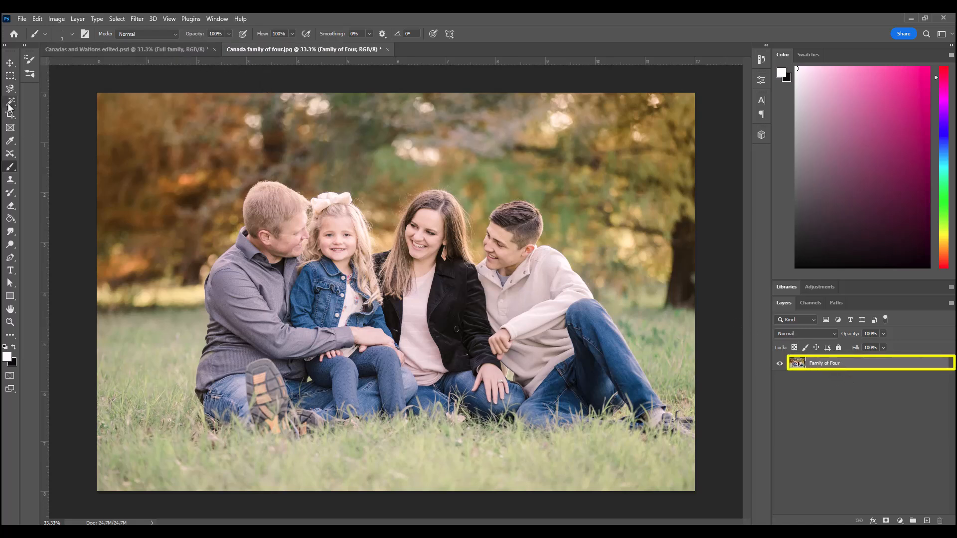
left_click(10, 76)
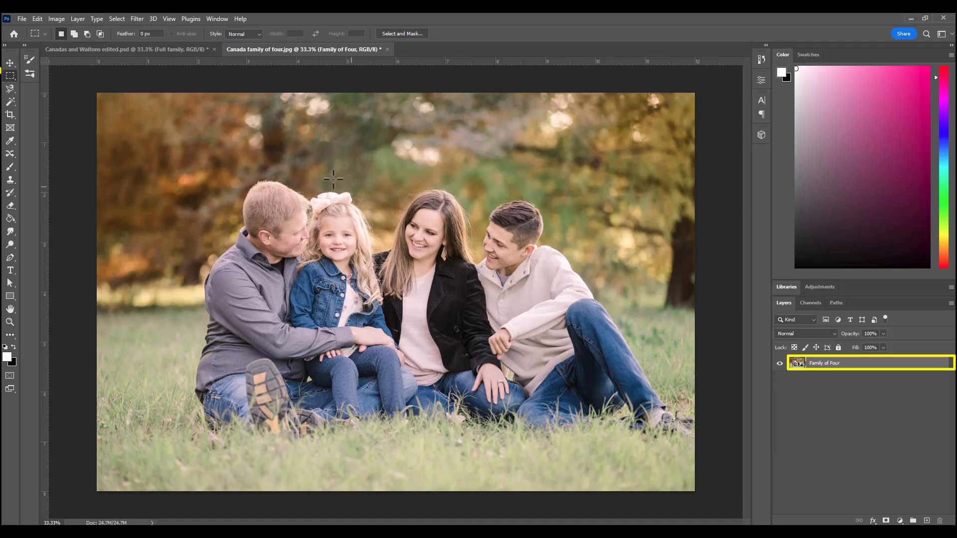
mouse_move(299, 182)
left_mouse_down()
mouse_move(355, 238)
mouse_move(380, 300)
left_mouse_up()
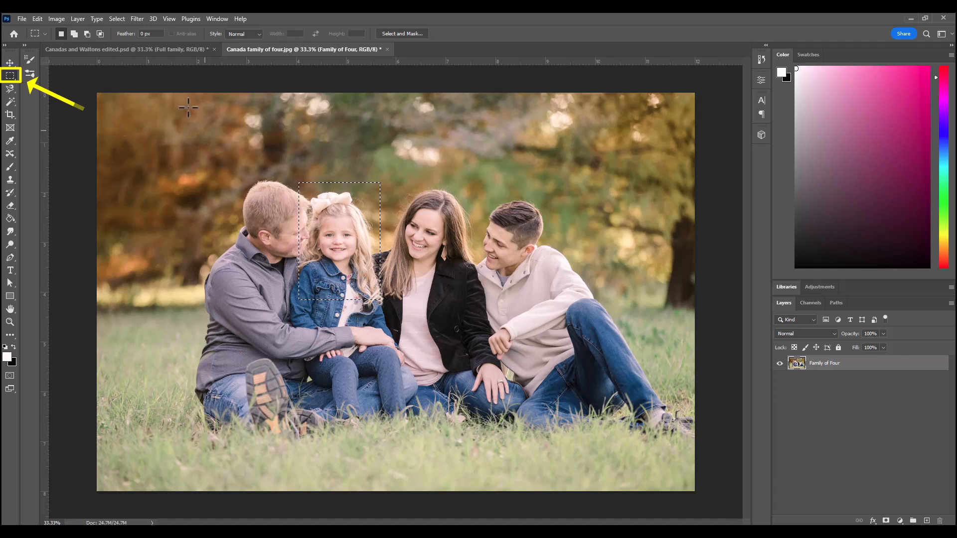
key("ctrl+c")
left_click(138, 49)
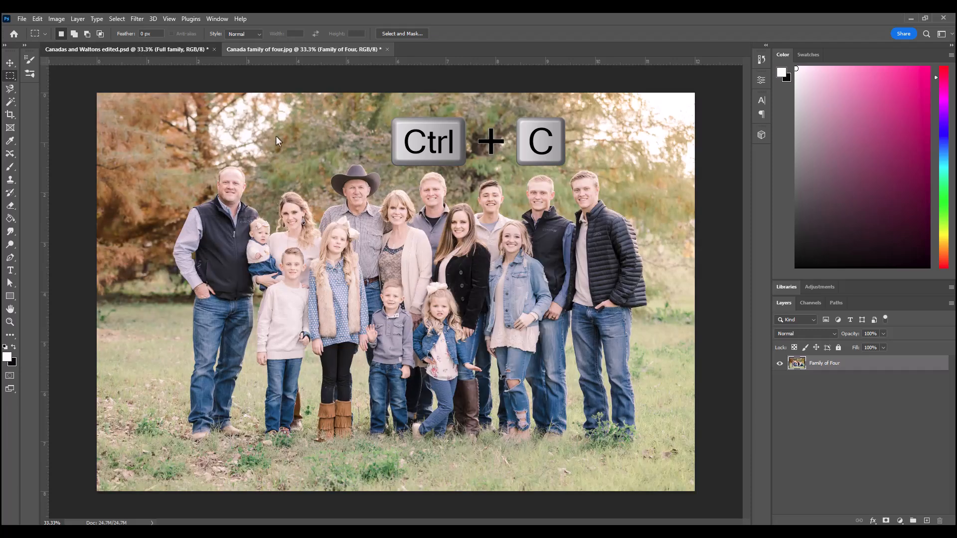
key("ctrl+v")
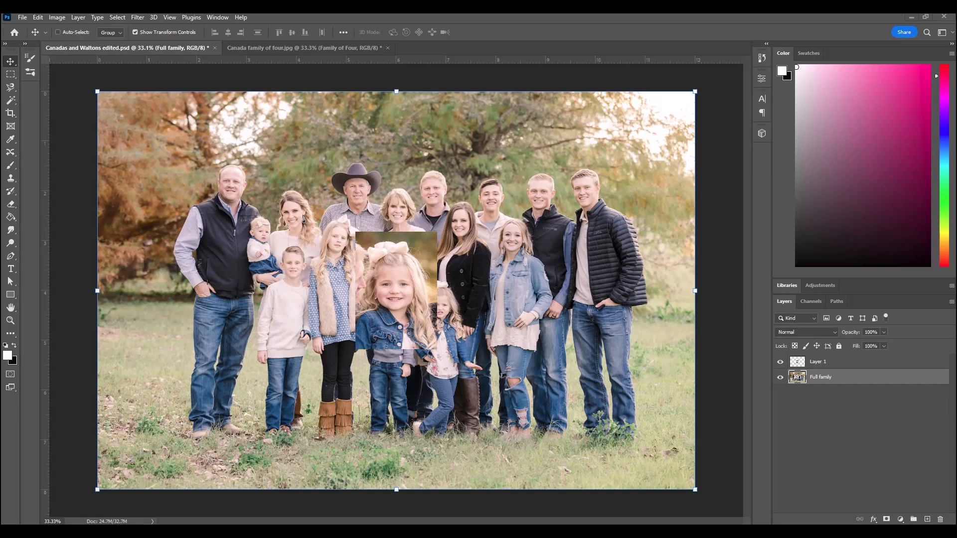
- Move the pasted girl's head over the grimacing girl in the front row and lower Layer 1 to 46% opacity
left_click(10, 72)
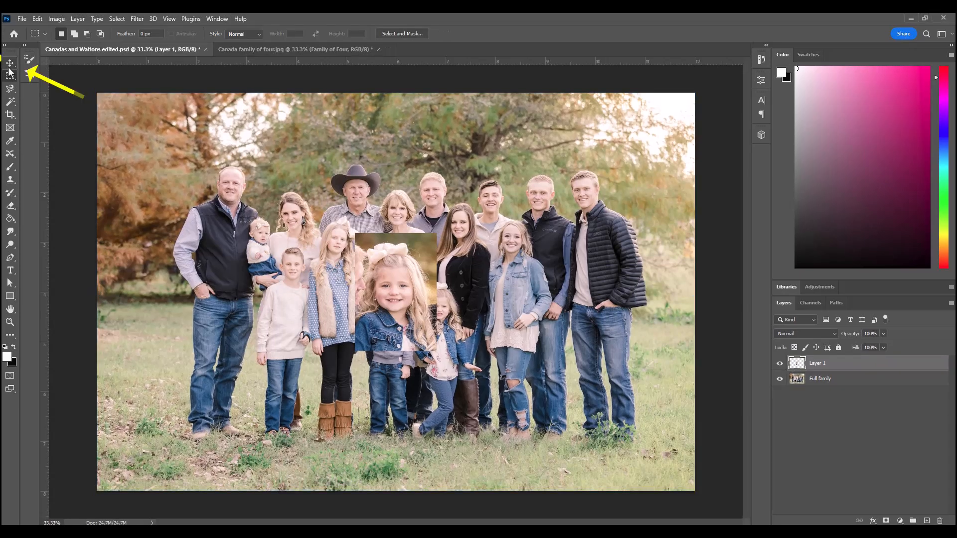
left_click(10, 62)
left_click_drag(408, 292, 455, 325)
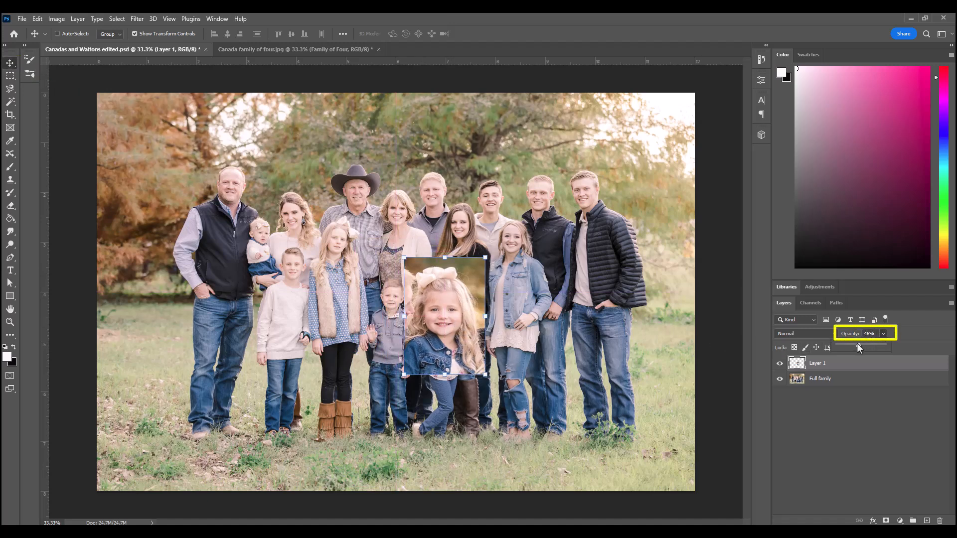
left_click_drag(858, 348, 859, 348)
- Scale the pasted head to 51.02%, rotate it 2.14° to align with the original face, and apply the transform
key("ctrl+t")
left_click_drag(485, 257, 443, 306)
scroll(443, 307, "up", 1)
scroll(448, 310, "up", 6)
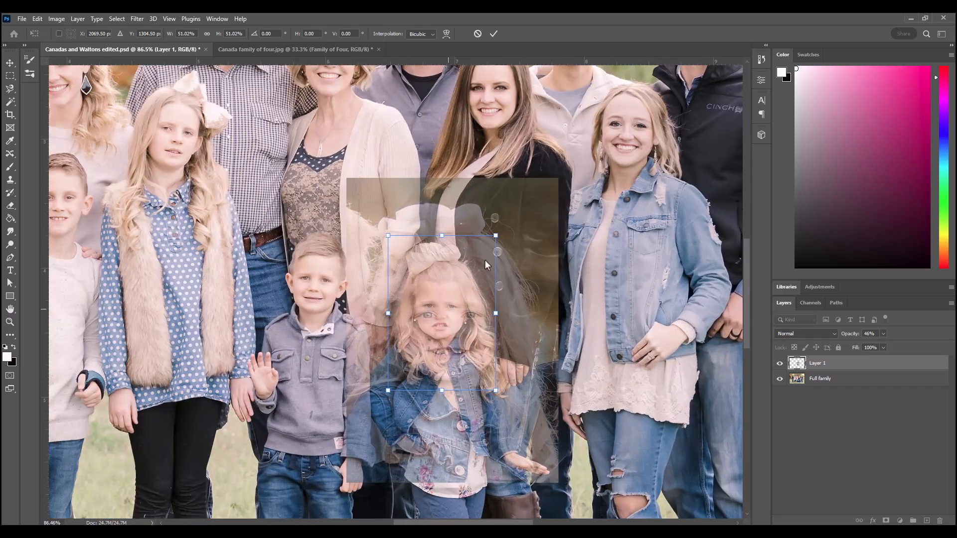
left_click_drag(498, 252, 528, 230)
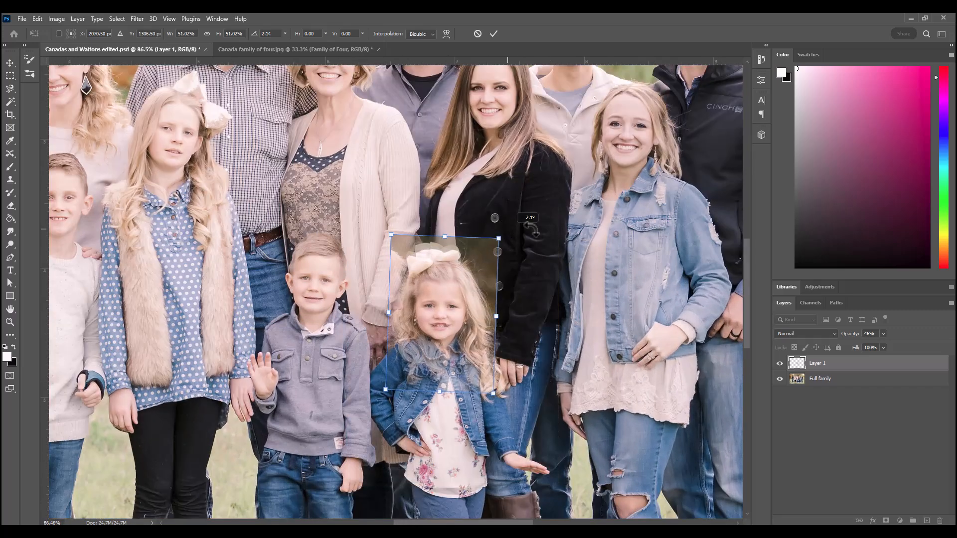
left_click(492, 36)
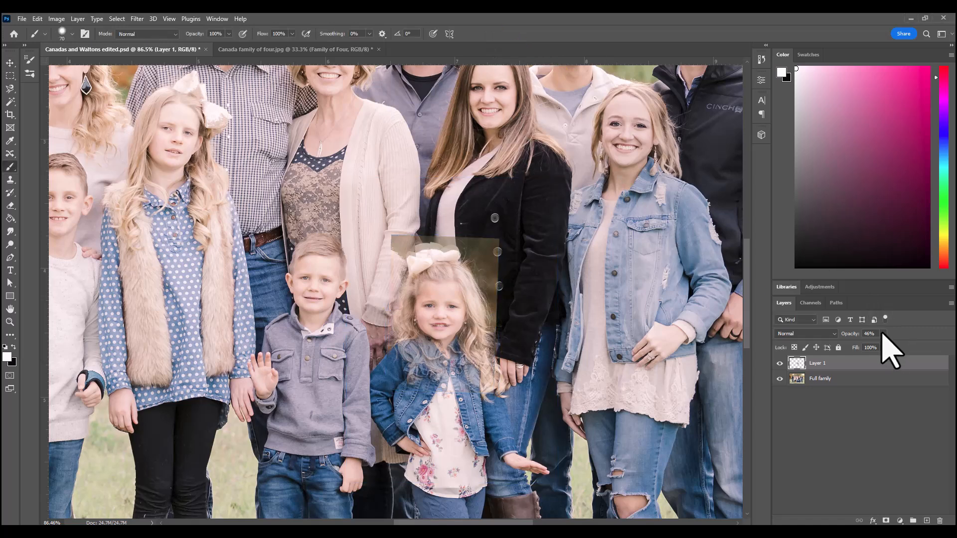
- Restore Layer 1 to 100% opacity and paint black on a new layer mask to hide the pasted background around the girl's head
left_click_drag(885, 346, 913, 347)
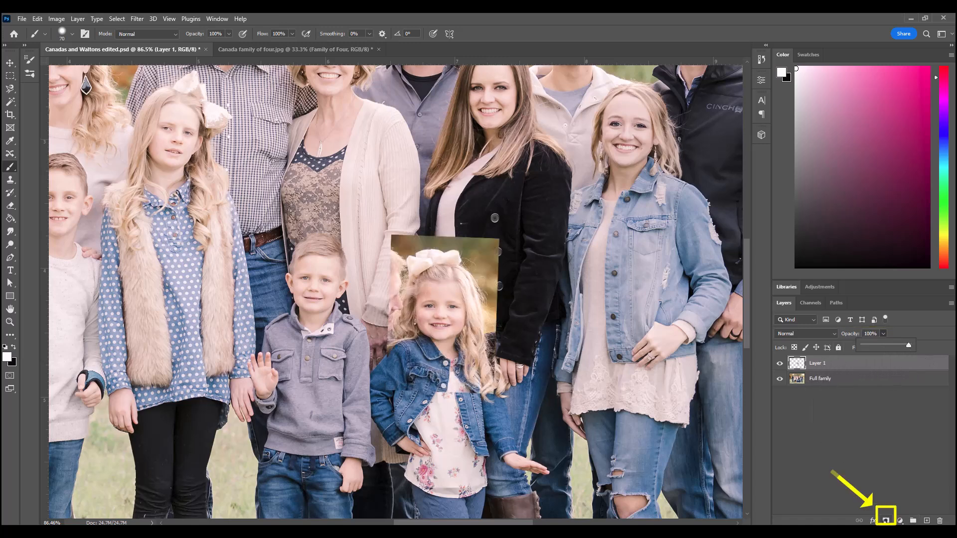
left_click(885, 520)
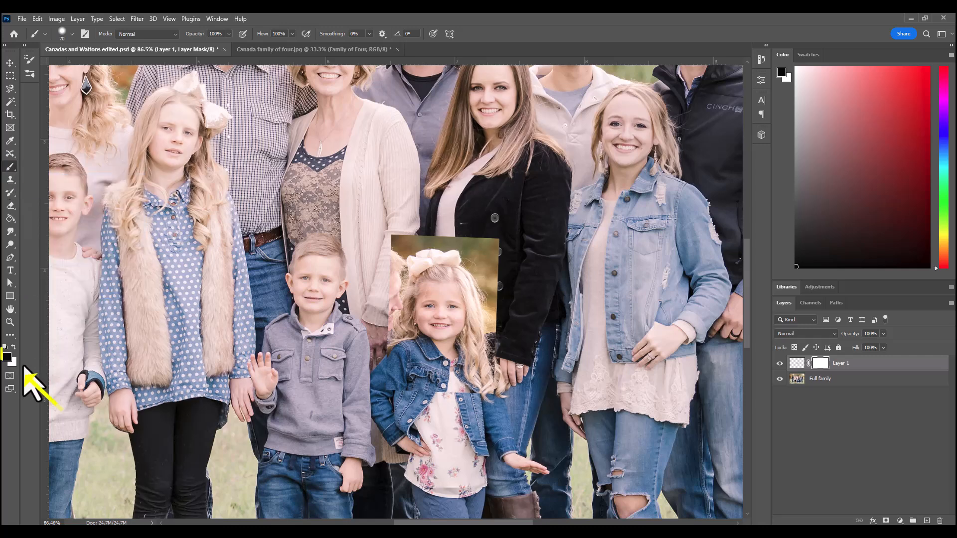
mouse_move(407, 238)
left_mouse_down()
mouse_move(499, 279)
mouse_move(475, 258)
mouse_move(486, 275)
mouse_move(481, 366)
mouse_move(418, 390)
mouse_move(386, 340)
mouse_move(409, 344)
mouse_move(395, 282)
mouse_move(420, 255)
mouse_move(400, 302)
mouse_move(408, 328)
mouse_move(430, 349)
mouse_move(465, 348)
mouse_move(482, 314)
mouse_move(459, 266)
mouse_move(412, 259)
mouse_move(441, 255)
mouse_move(416, 282)
mouse_move(475, 286)
mouse_move(478, 334)
mouse_move(421, 355)
mouse_move(473, 331)
mouse_move(483, 287)
mouse_move(405, 309)
mouse_move(405, 330)
left_mouse_up()
scroll(441, 356, "up", 6)
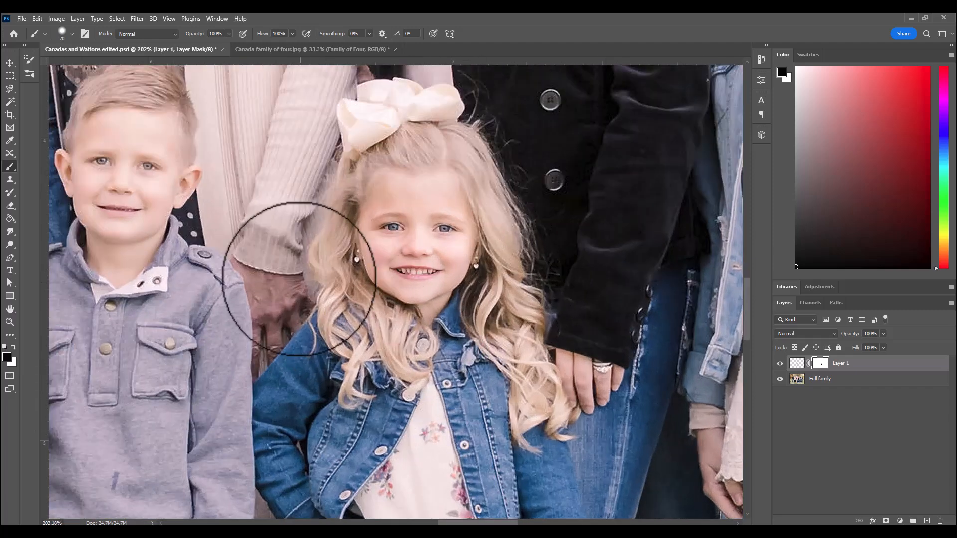
- Toggle Layer 1's visibility repeatedly to compare the girl's original and replaced faces
scroll(538, 388, "down", 3)
left_click(780, 364)
left_click(780, 364)
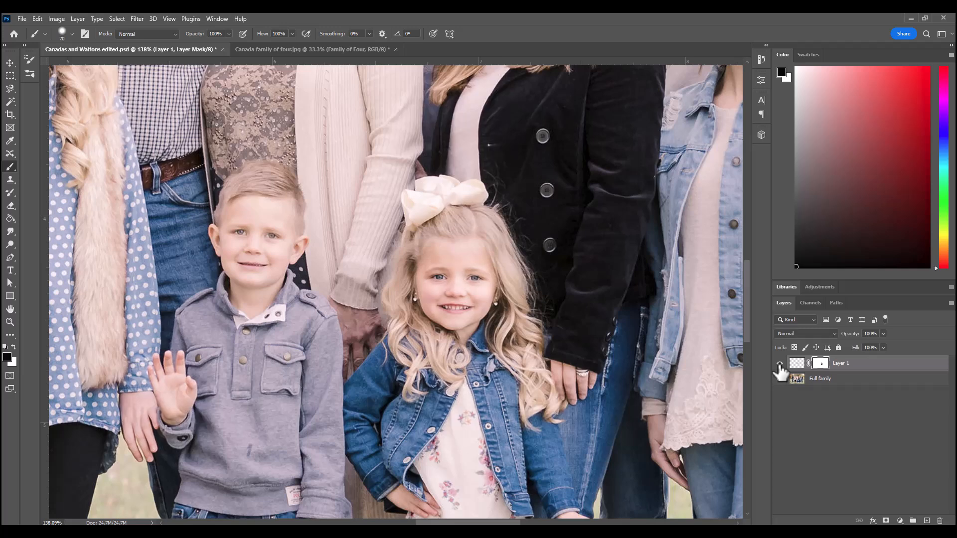
left_click(780, 364)
left_click(780, 364)
left_click(780, 364)
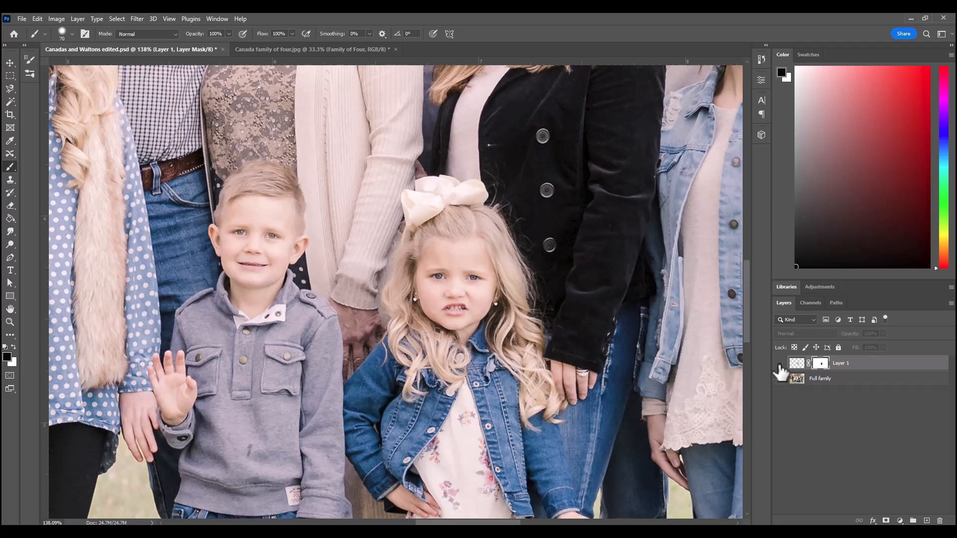
left_click(780, 364)
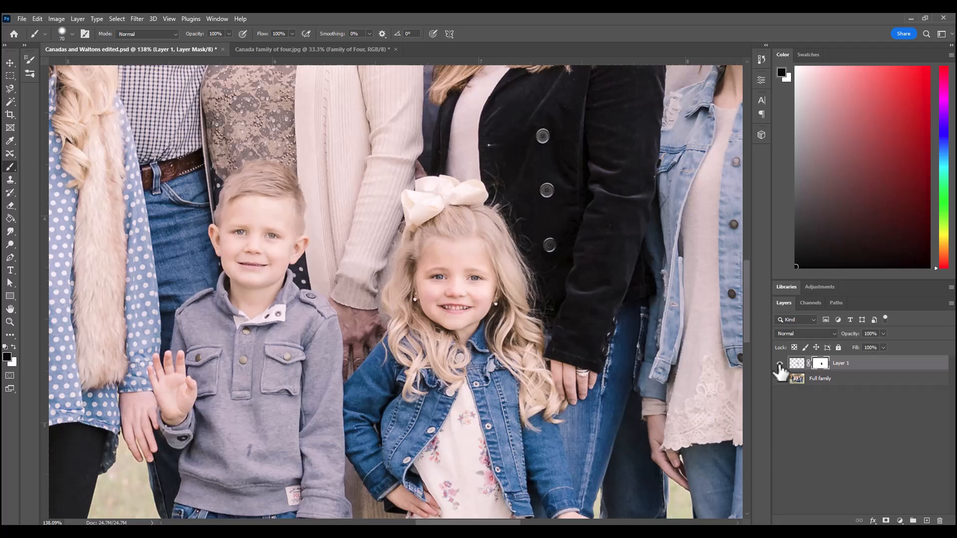
- Switch to the Move tool and make the Full family layer active
key("v")
key("ctrl+0")
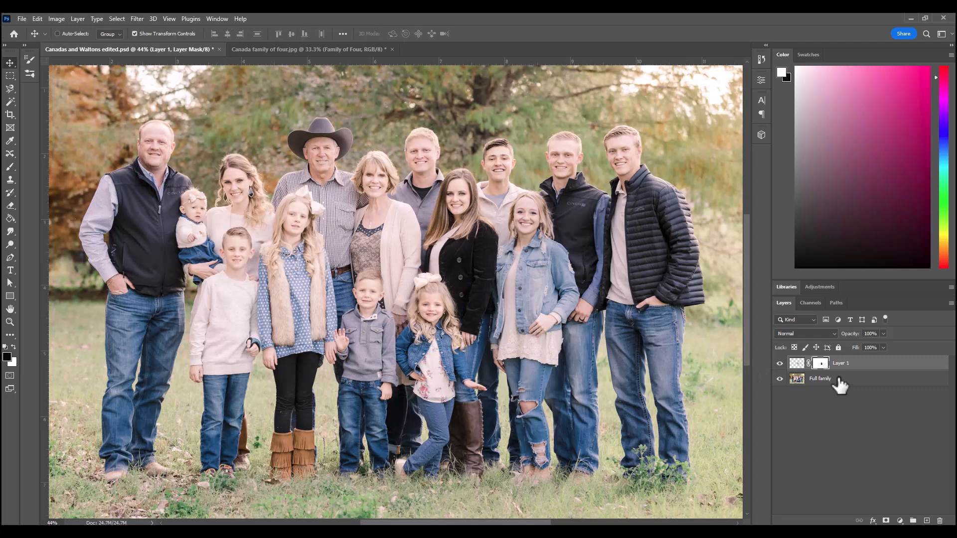
left_click(838, 379)
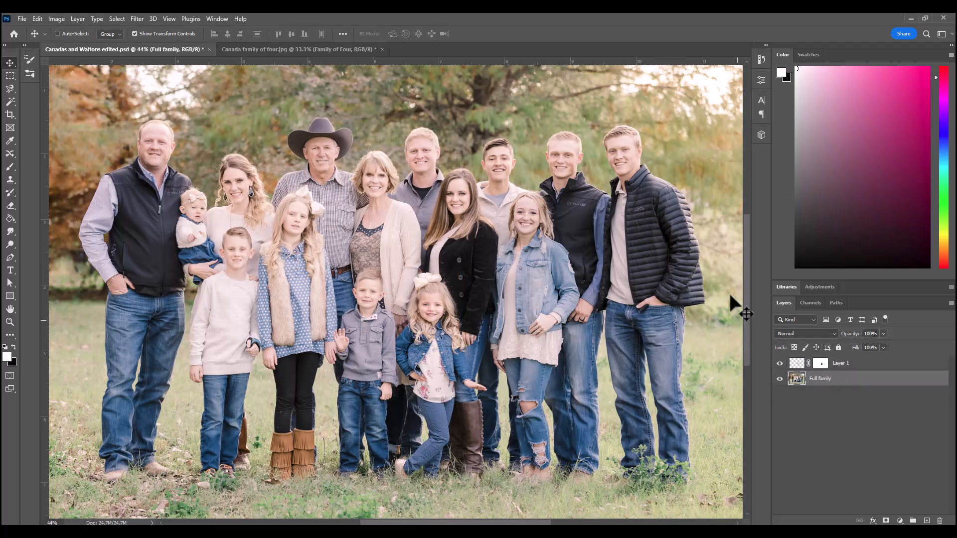